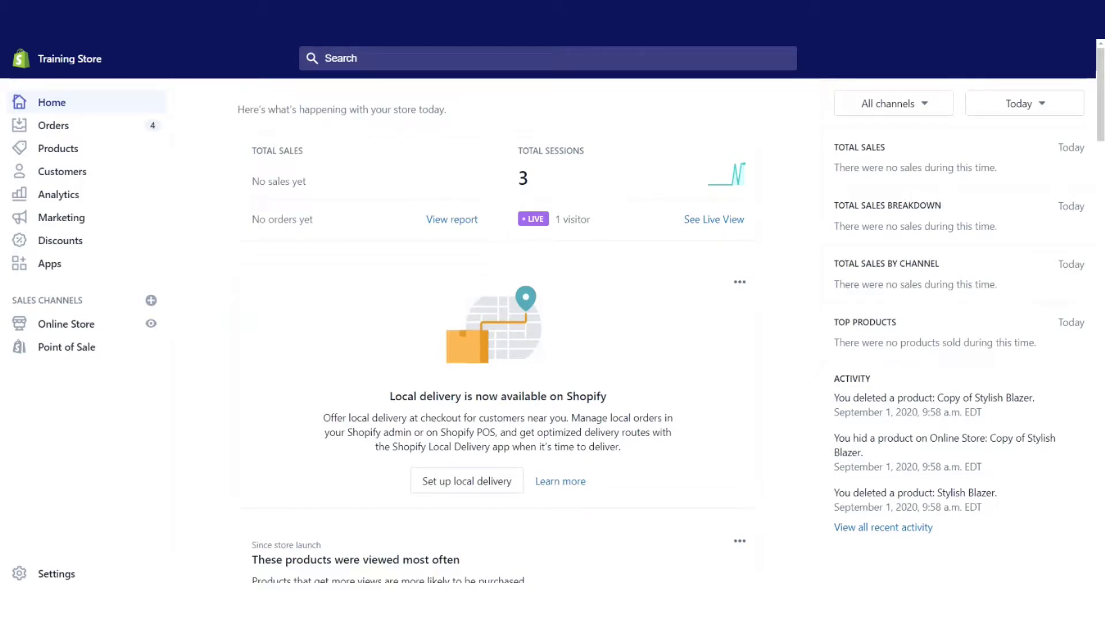
# Step: Open Stylish Blazer from the Products list and preview its $65.00 storefront page
pyautogui.click(85, 158)
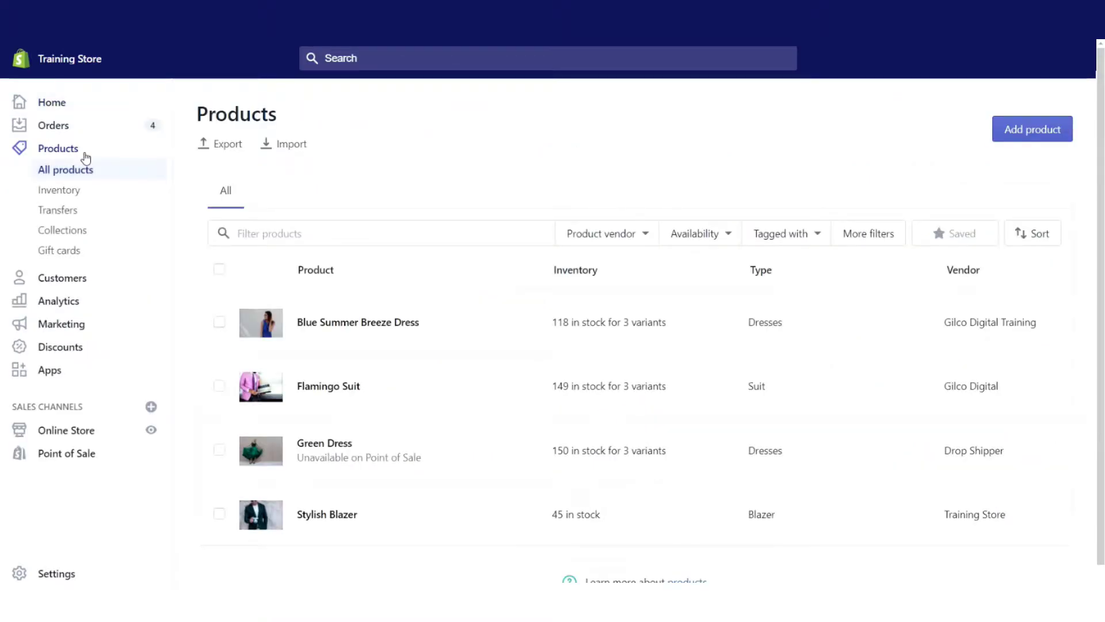
pyautogui.click(326, 515)
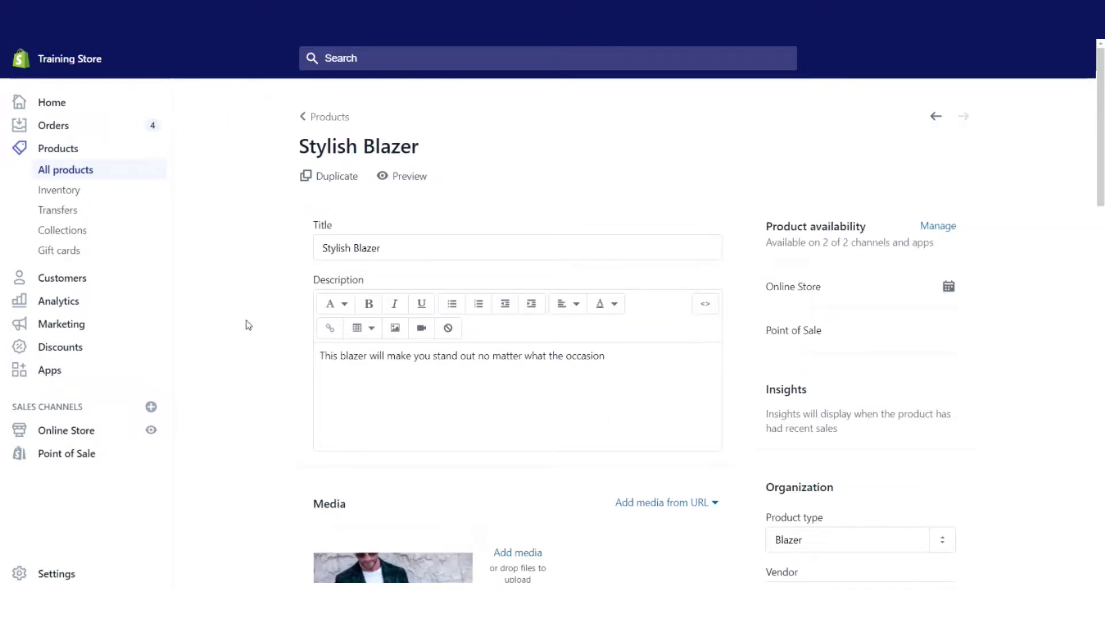
pyautogui.scroll(-2, 249, 325)
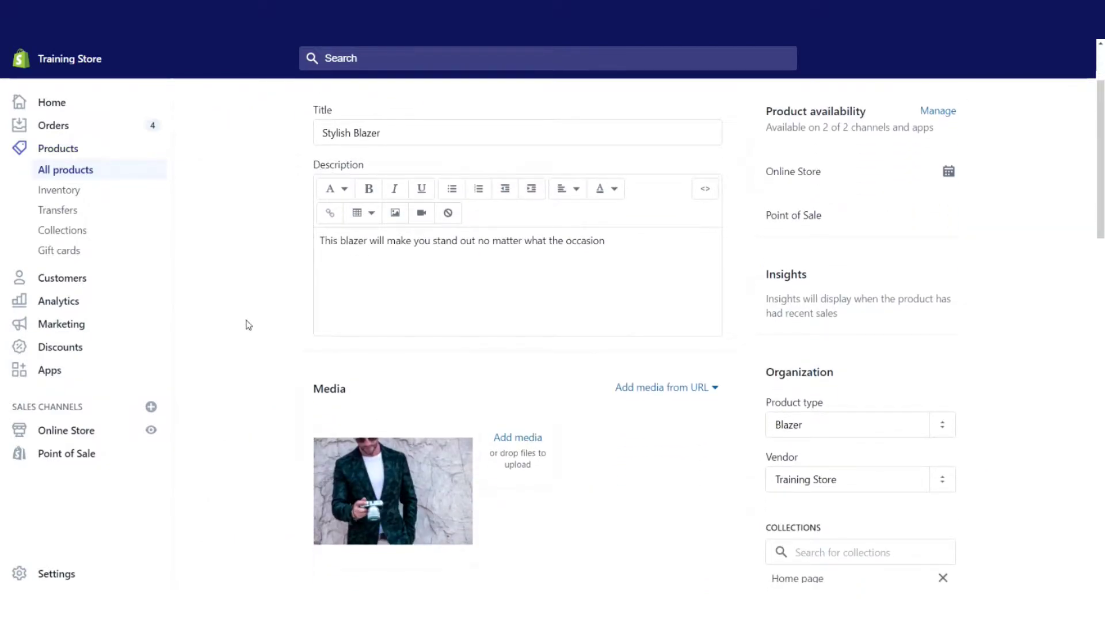
pyautogui.scroll(2, 381, 118)
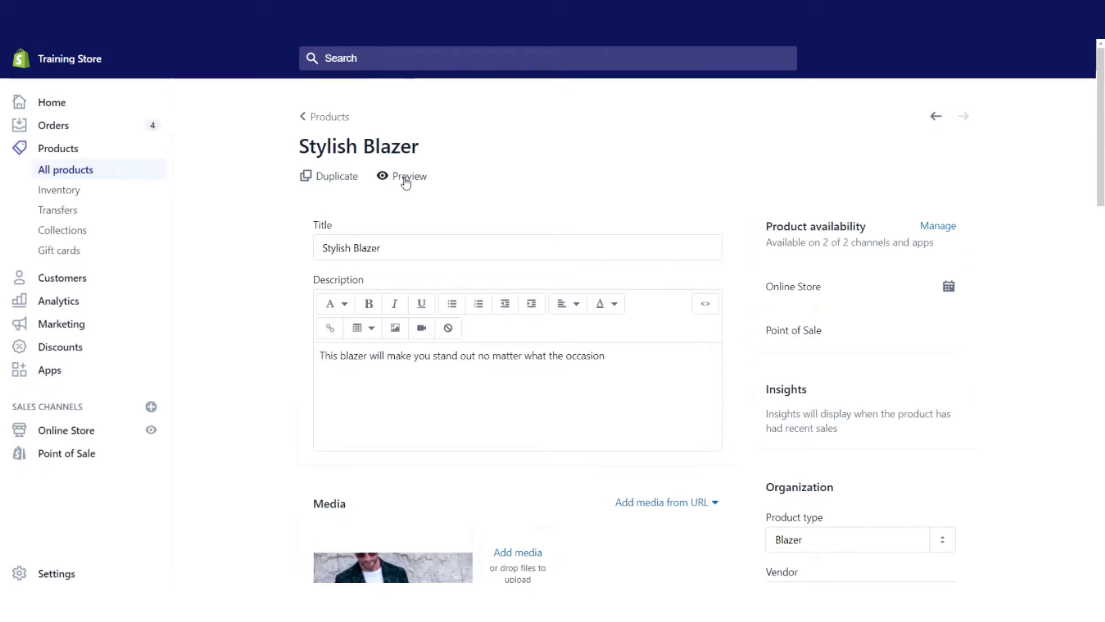
pyautogui.click(406, 179)
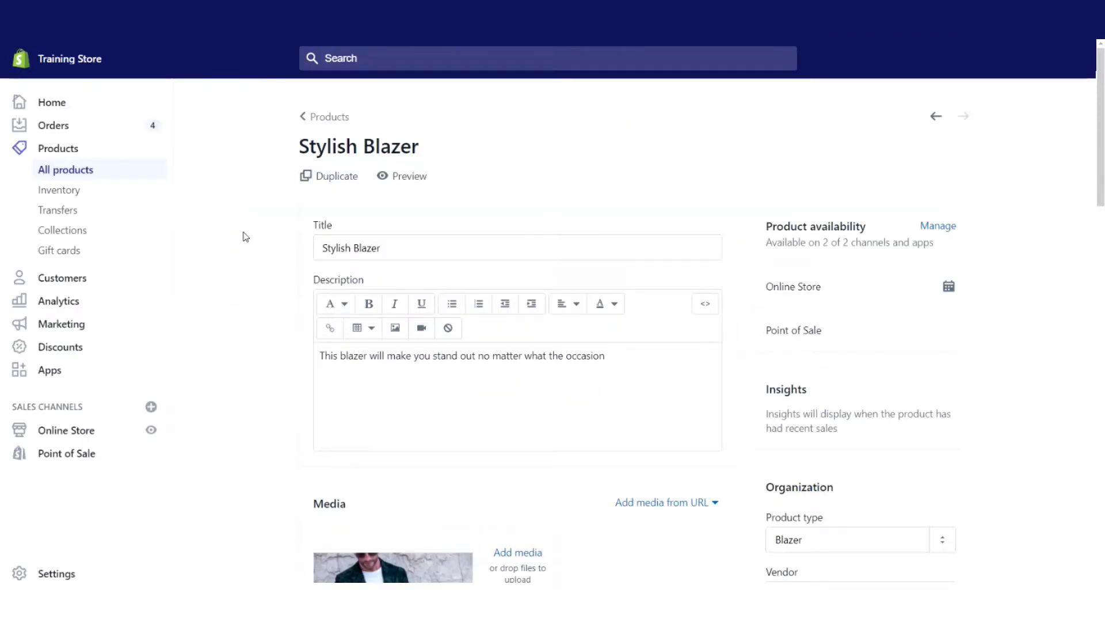
# Step: Tick 'This product has multiple options, like different sizes or colors' under Variants
pyautogui.scroll(-15, 246, 237)
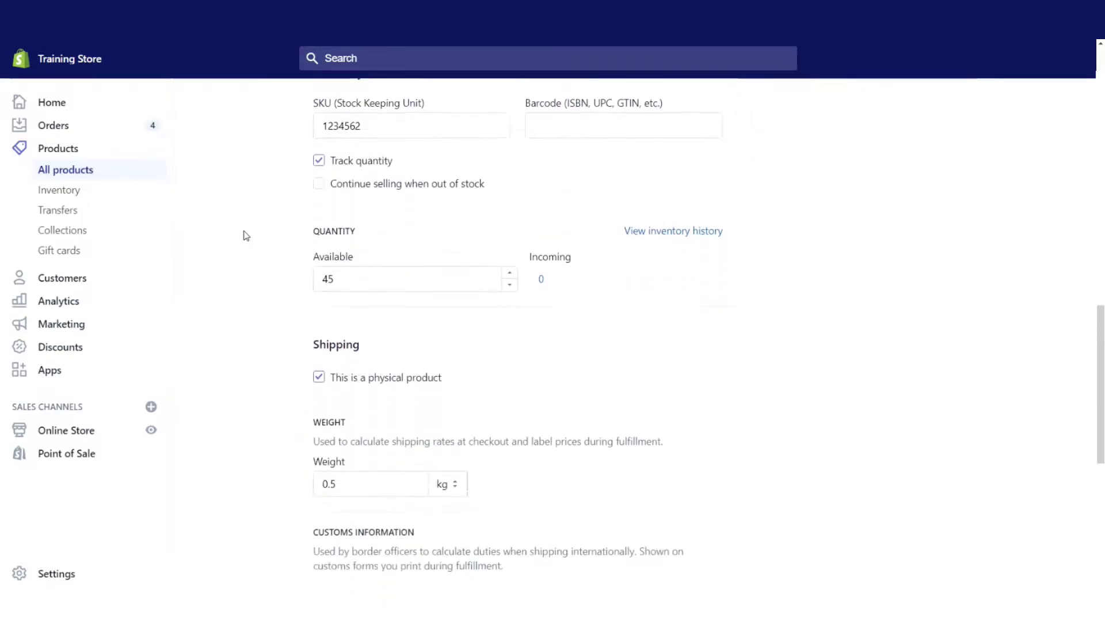
pyautogui.scroll(-8, 246, 236)
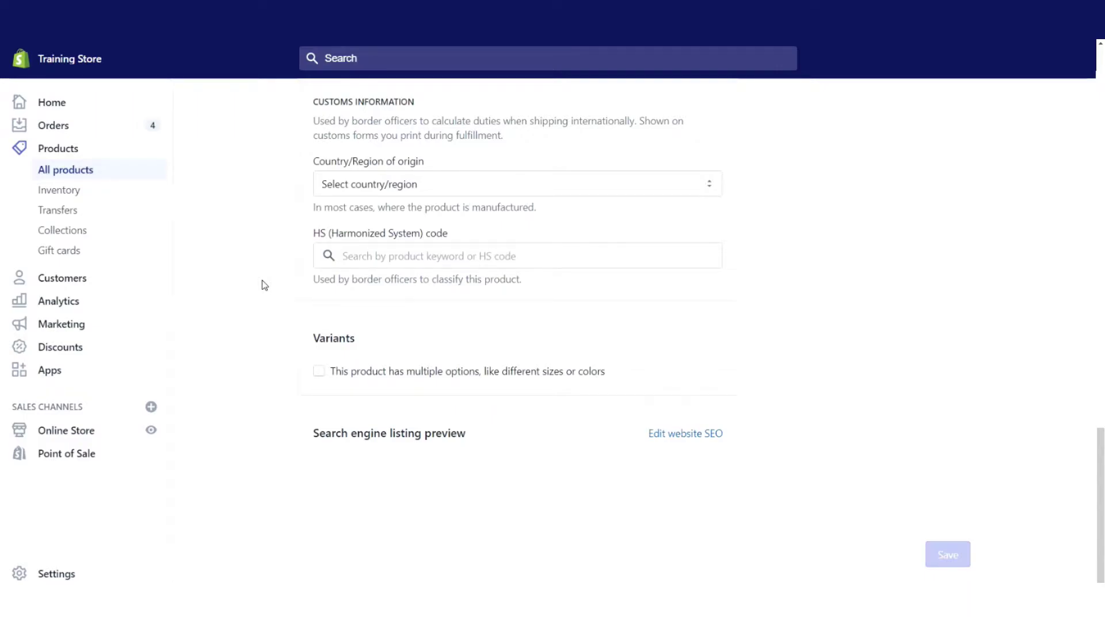
pyautogui.click(319, 371)
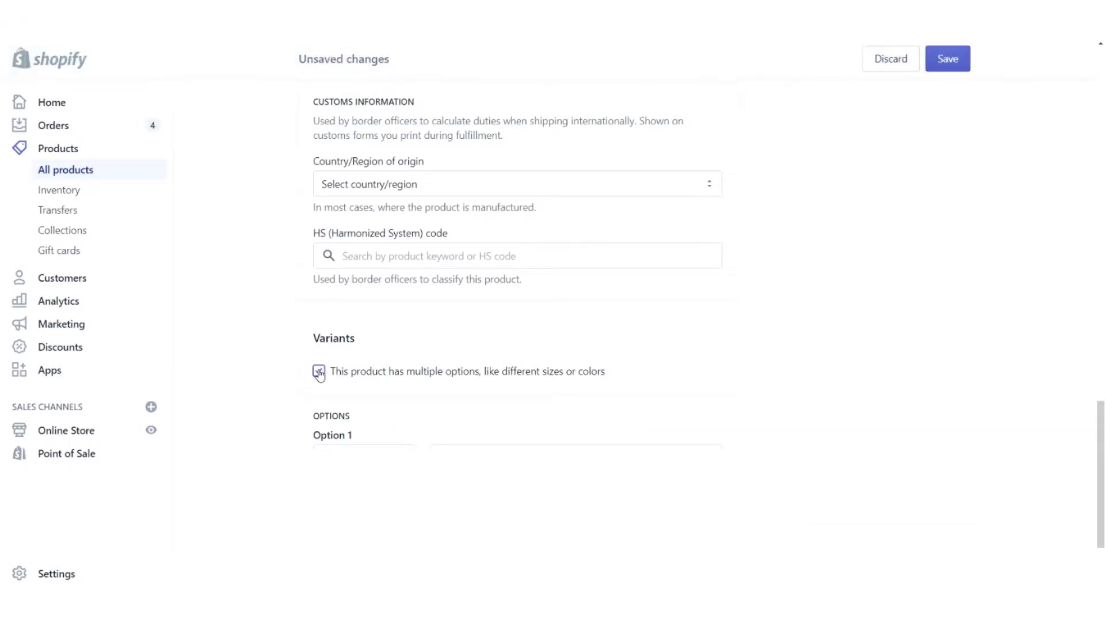
# Step: Name Option 1 'Size' and give it values S, M and L
pyautogui.scroll(-3, 826, 338)
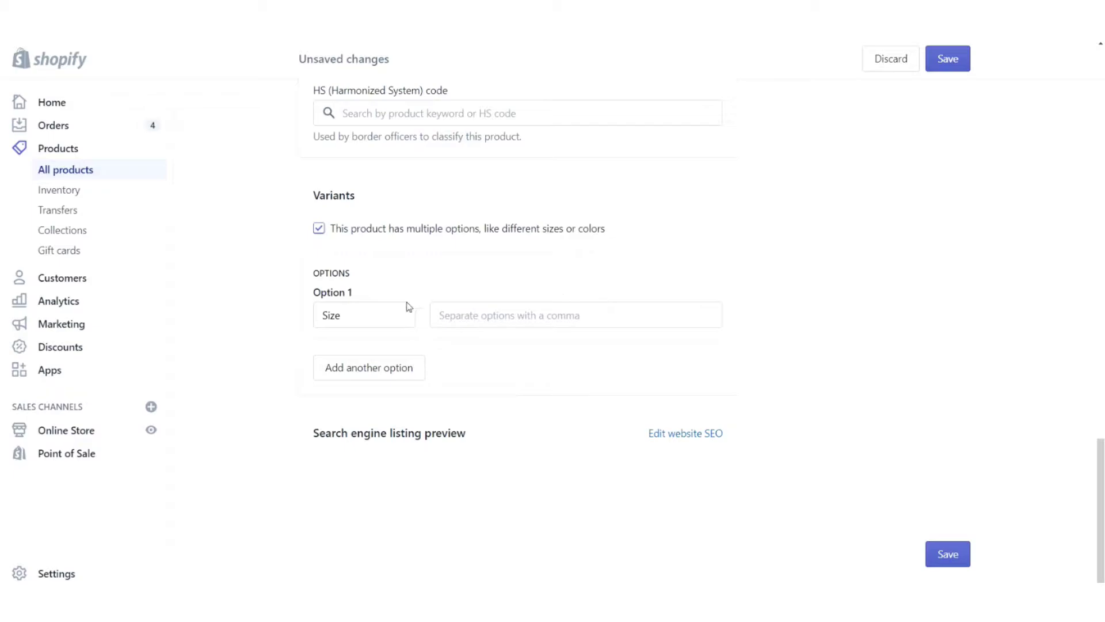
pyautogui.click(386, 318)
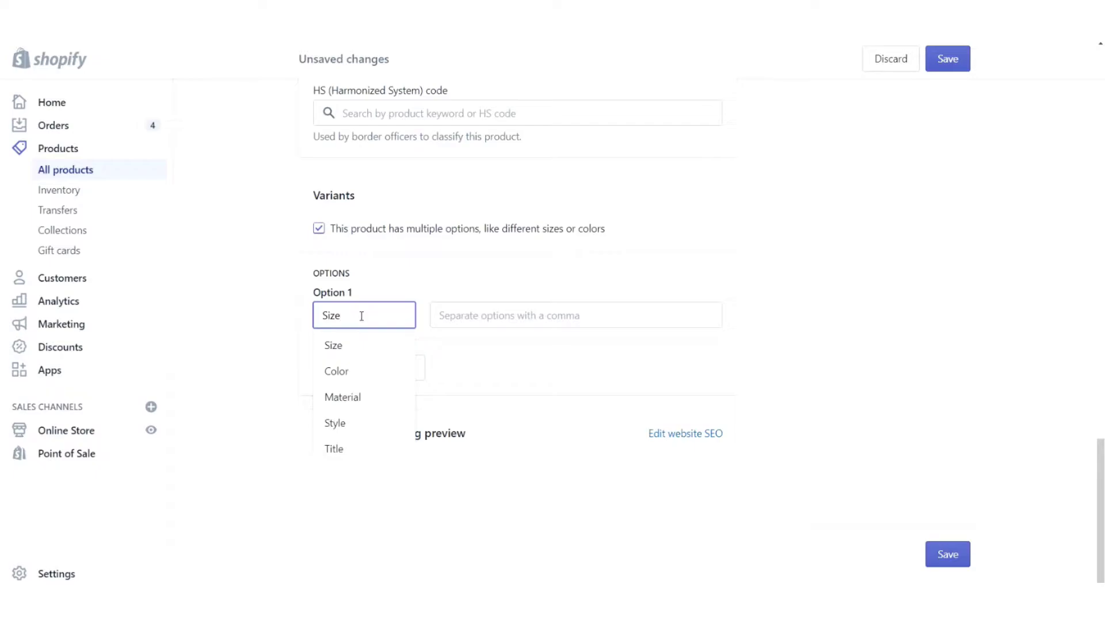
pyautogui.press('BackSpace')
pyautogui.press('BackSpace')
pyautogui.press('BackSpace')
pyautogui.press('BackSpace')
pyautogui.write('fsdagsnigf')
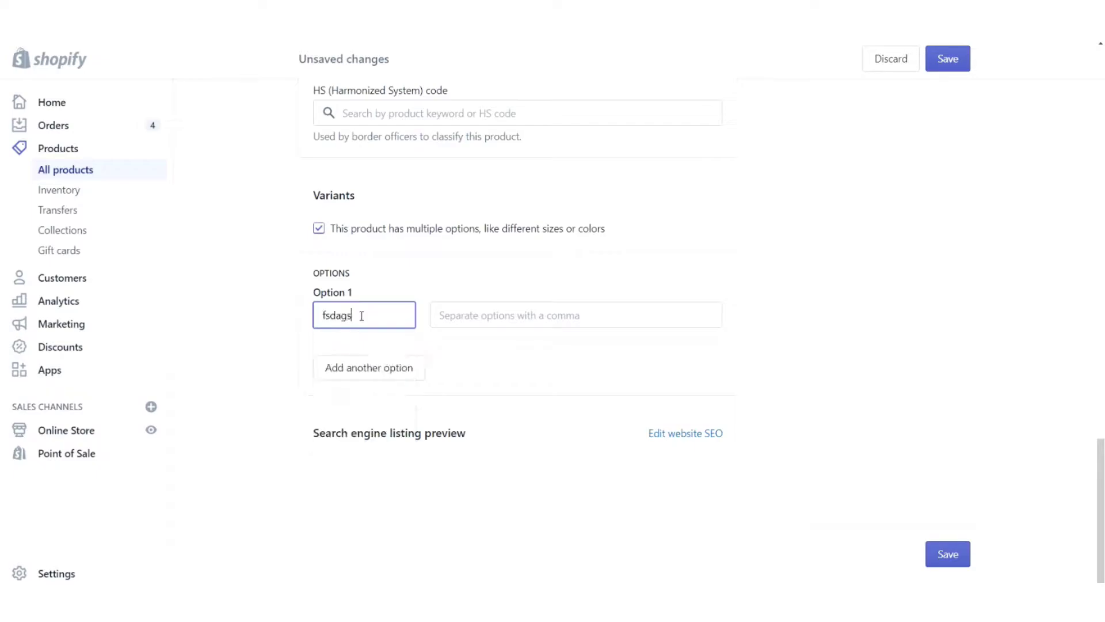
pyautogui.press('BackSpace')
pyautogui.press('BackSpace')
pyautogui.press('BackSpace')
pyautogui.press('BackSpace')
pyautogui.press('BackSpace')
pyautogui.press('BackSpace')
pyautogui.press('BackSpace')
pyautogui.press('BackSpace')
pyautogui.press('BackSpace')
pyautogui.press('BackSpace')
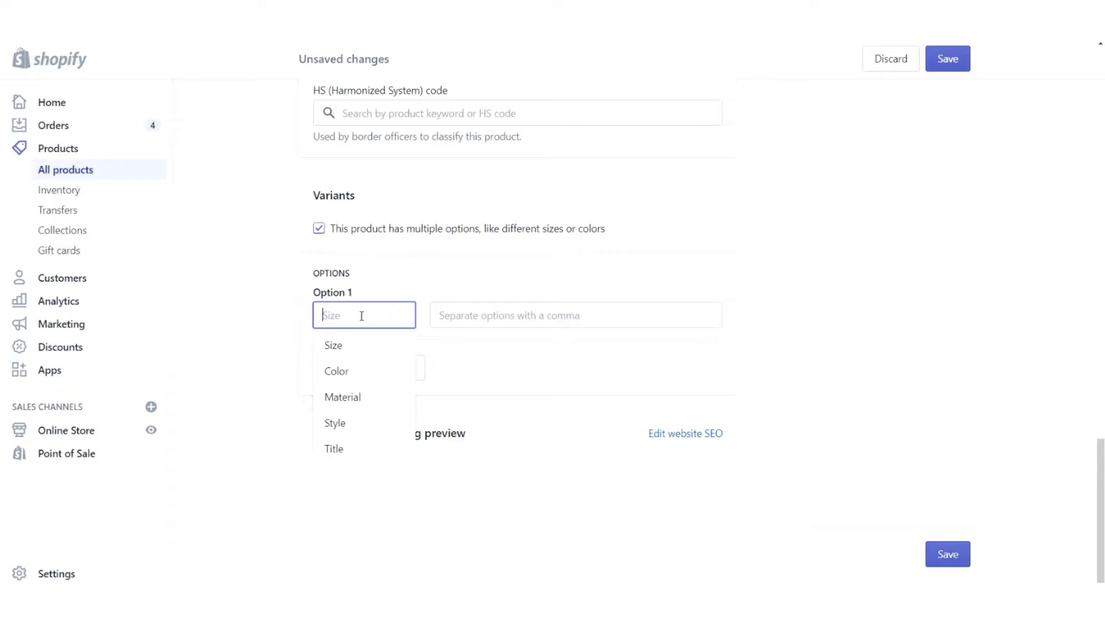
pyautogui.click(349, 348)
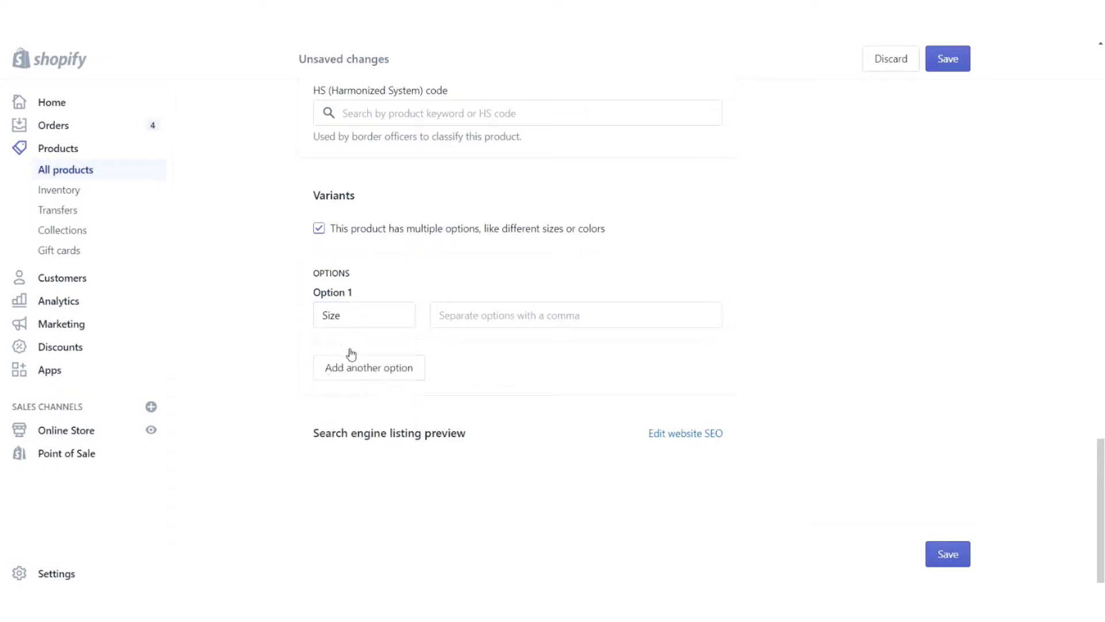
pyautogui.click(482, 320)
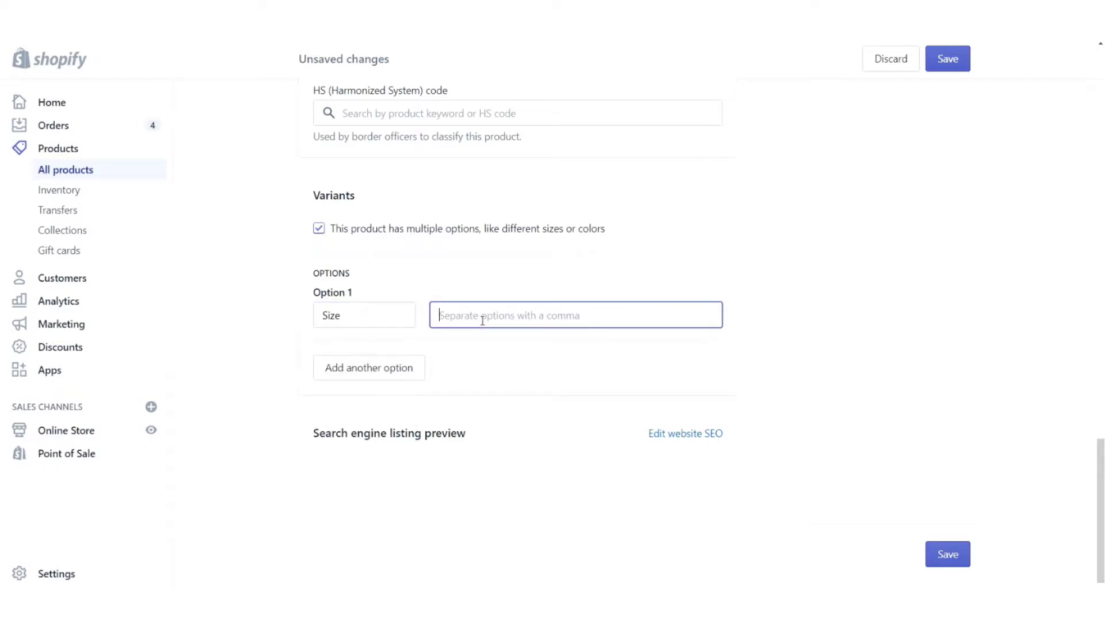
pyautogui.write('S')
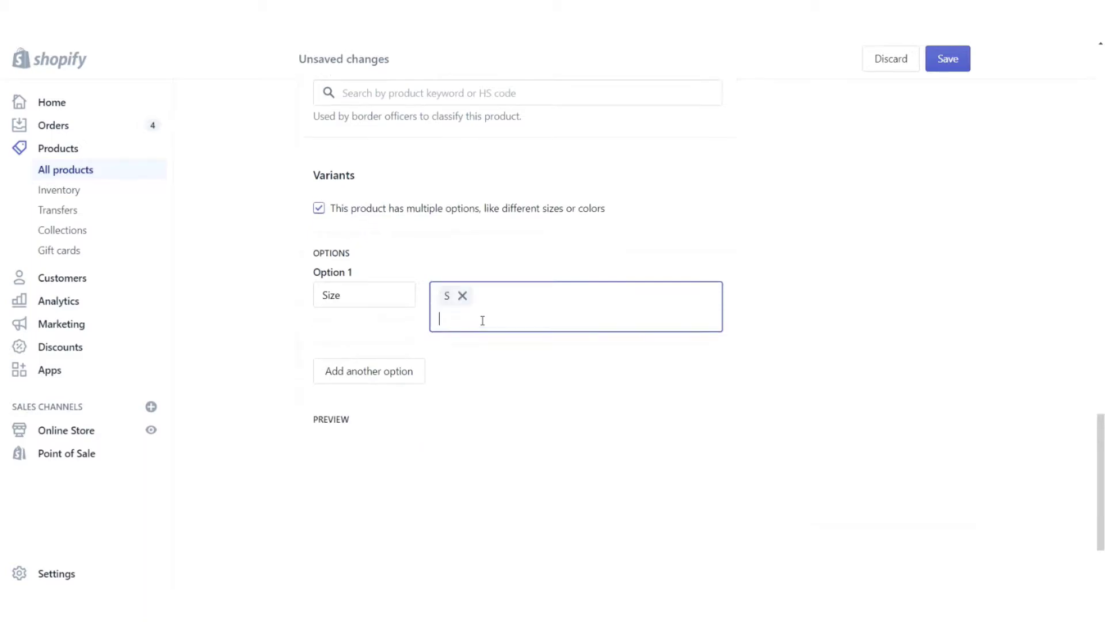
pyautogui.write(',M')
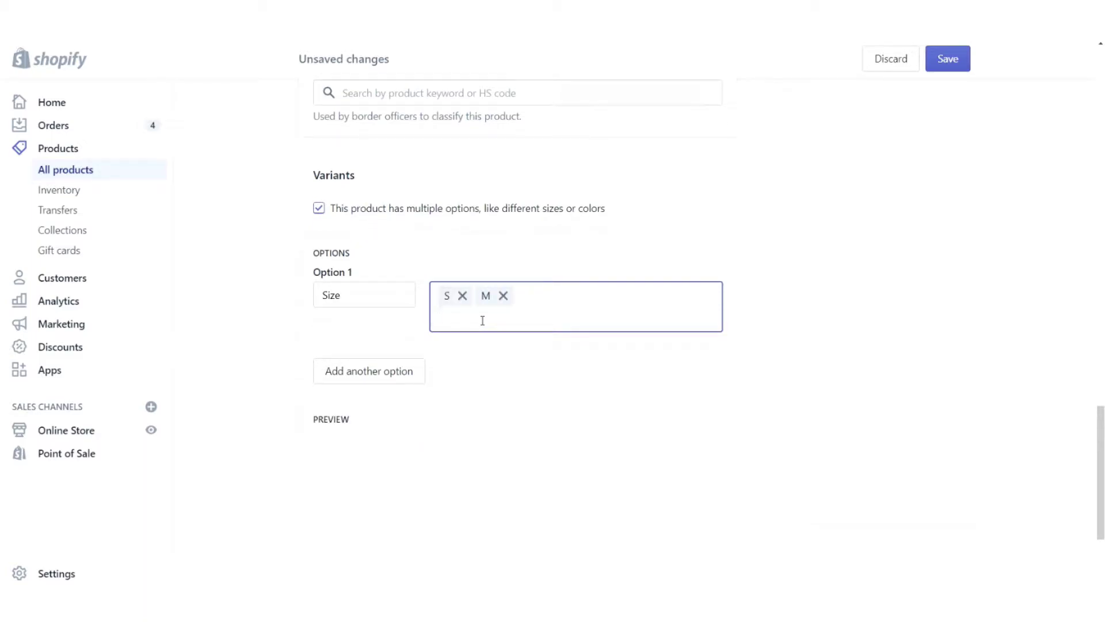
pyautogui.write(',L,')
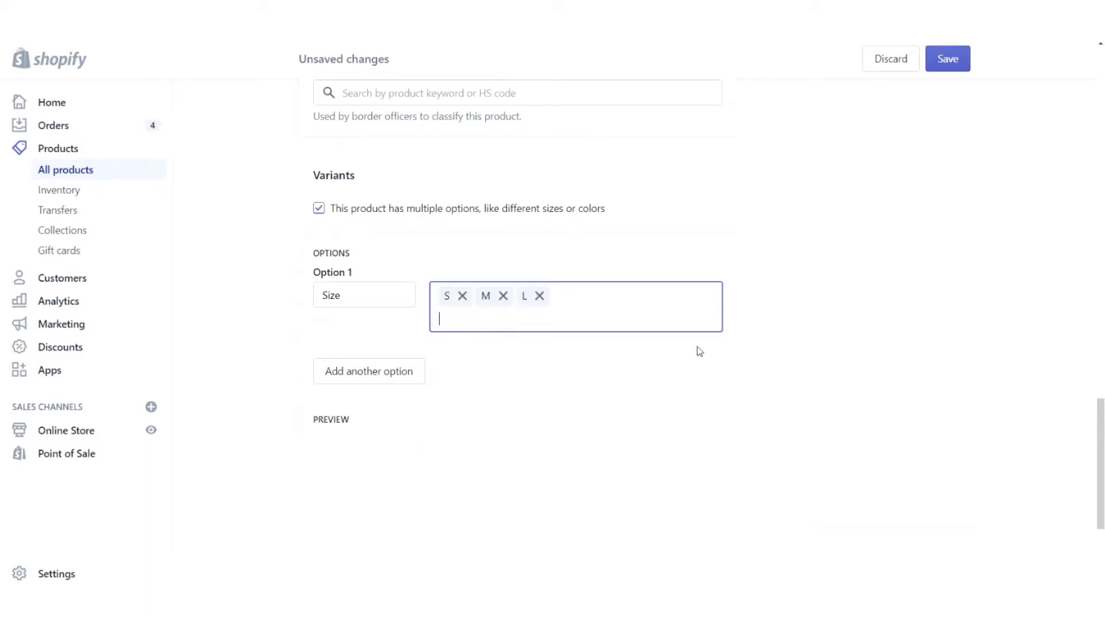
pyautogui.click(763, 342)
pyautogui.scroll(-1, 762, 342)
pyautogui.scroll(-2, 762, 342)
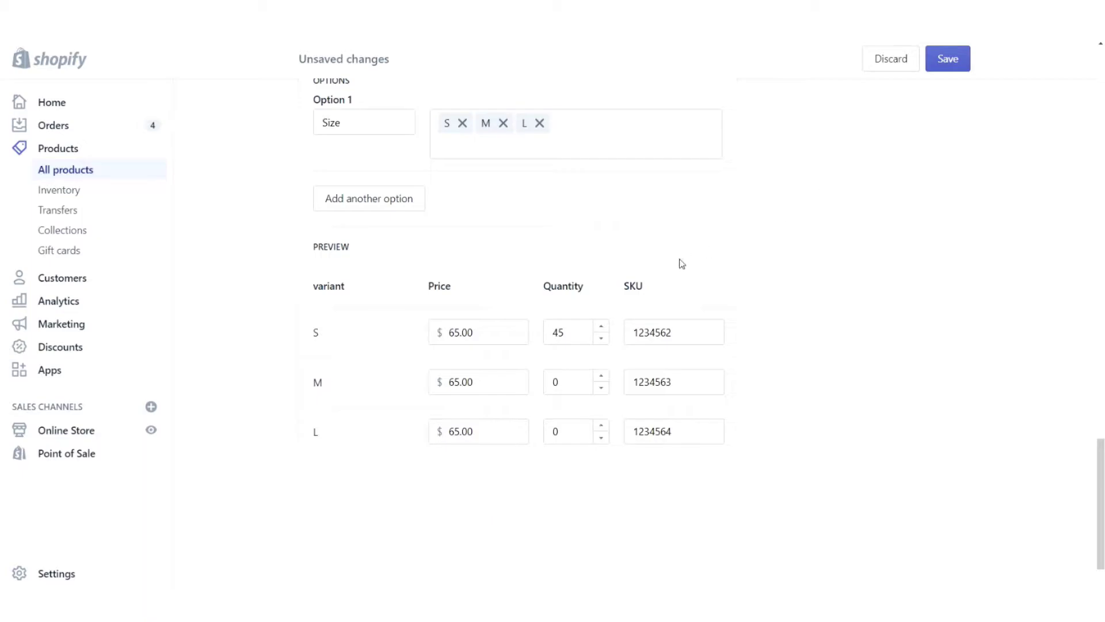
pyautogui.scroll(-2, 679, 263)
pyautogui.scroll(1, 668, 269)
pyautogui.scroll(6, 714, 268)
pyautogui.scroll(-6, 730, 301)
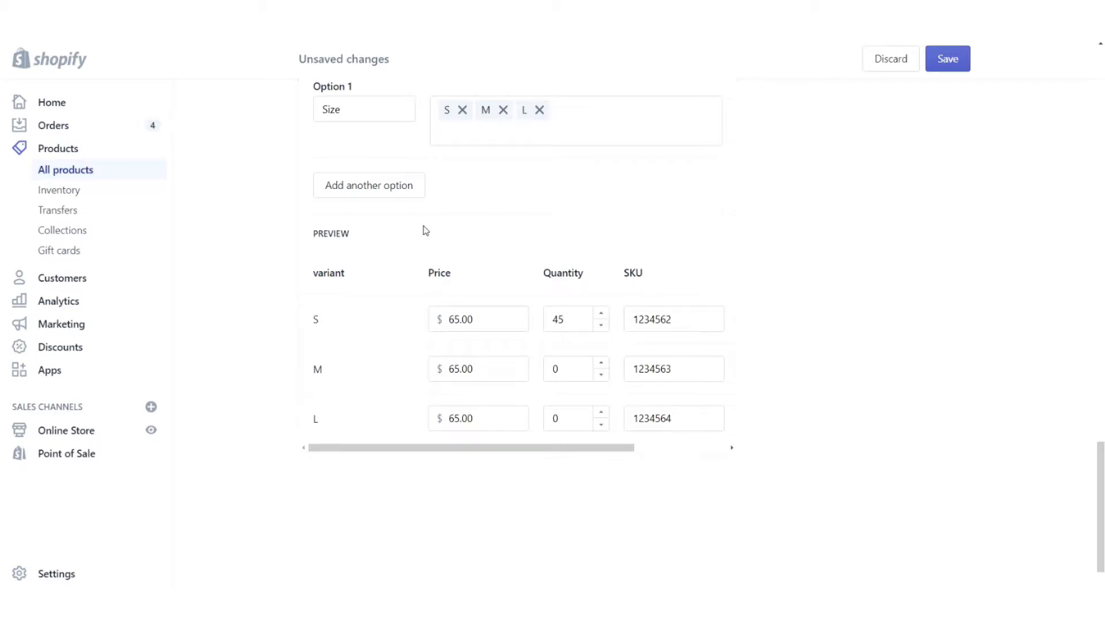
pyautogui.click(395, 185)
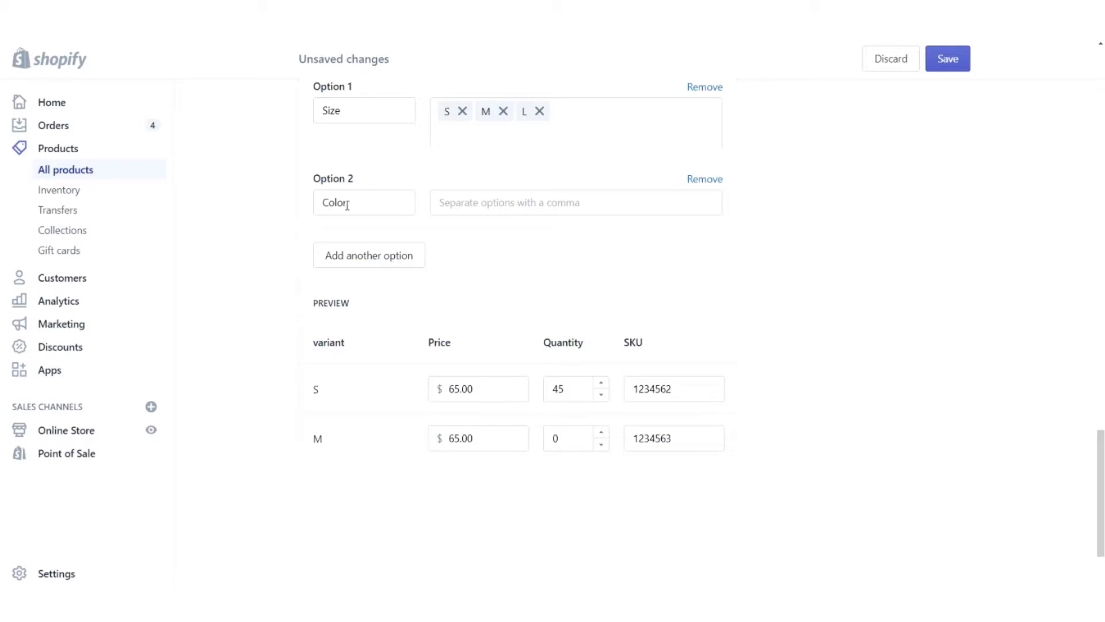
# Step: Enter Green and Blue as Color values and review the six resulting $65.00 variants
pyautogui.click(372, 203)
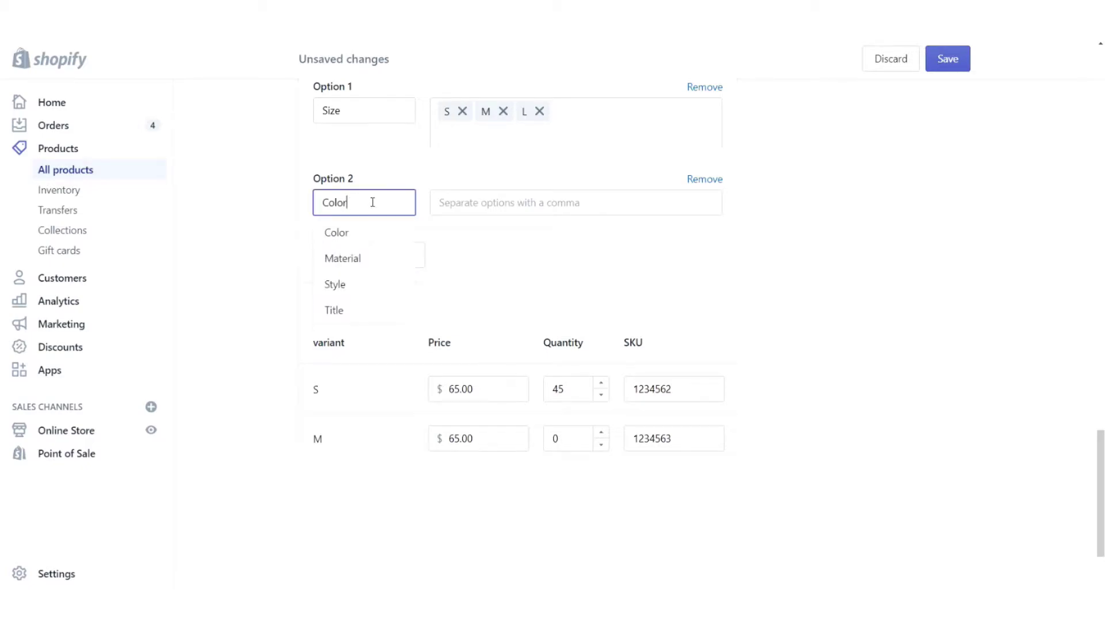
pyautogui.click(461, 205)
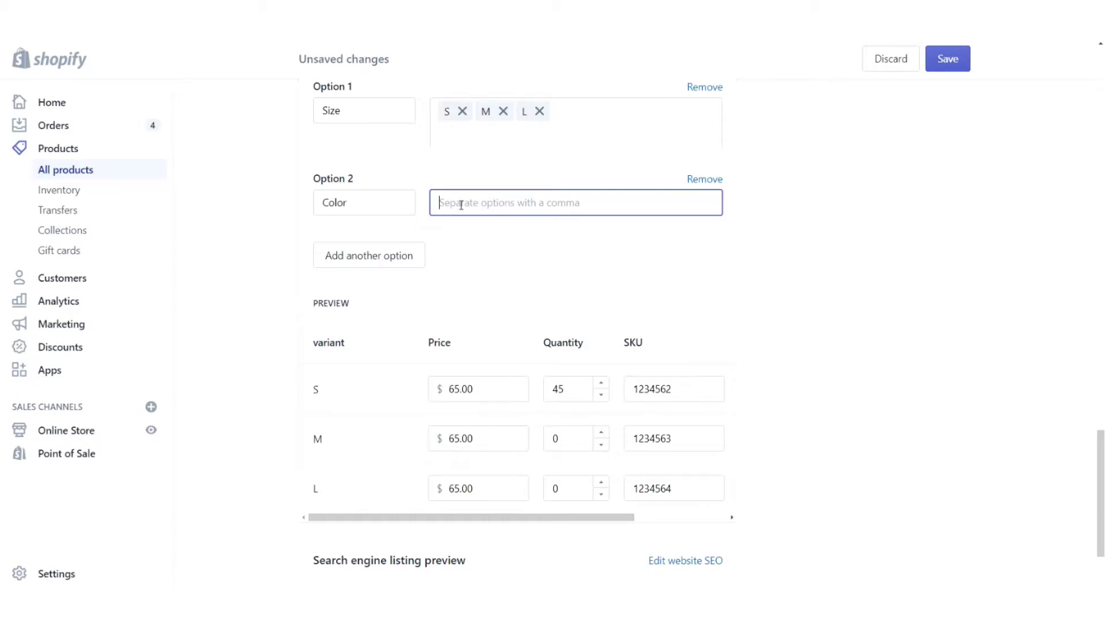
pyautogui.write('Green')
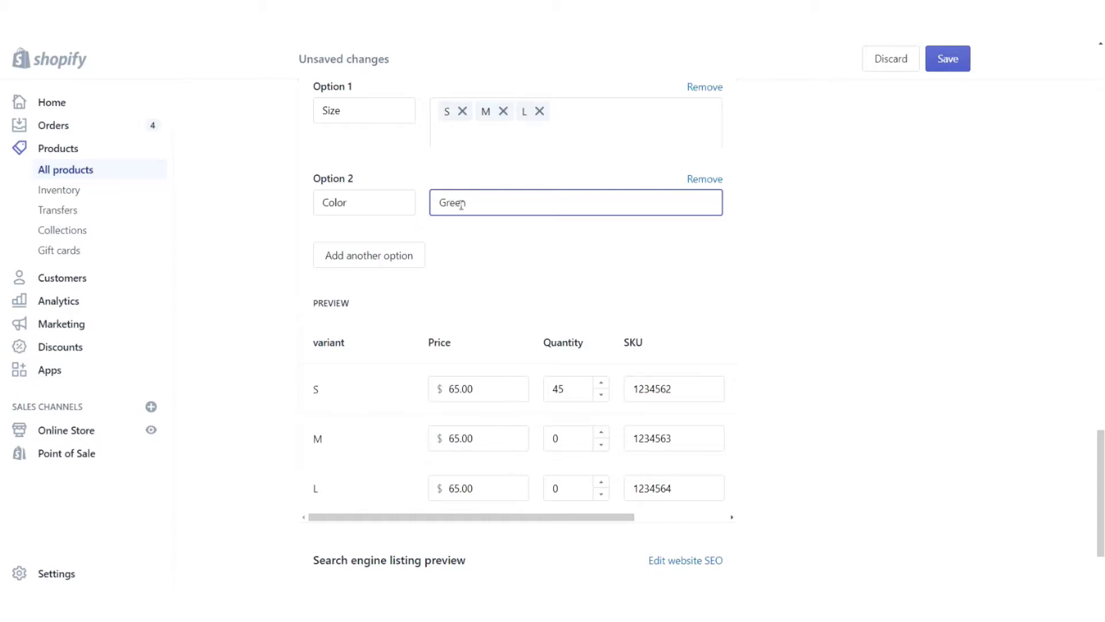
pyautogui.press('Return')
pyautogui.write('Blue')
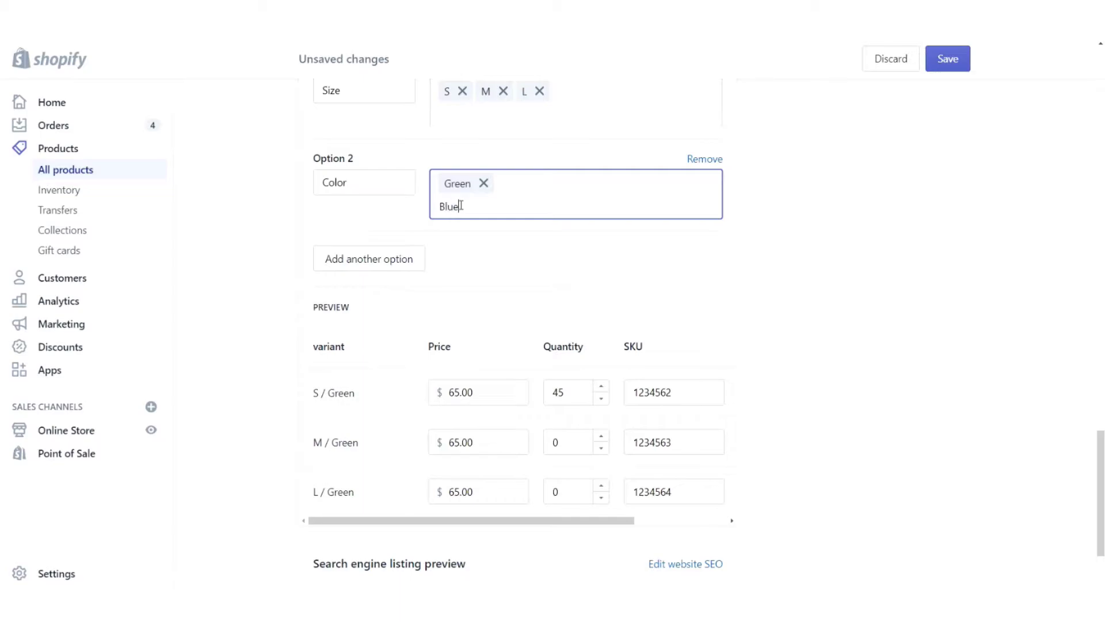
pyautogui.press('Return')
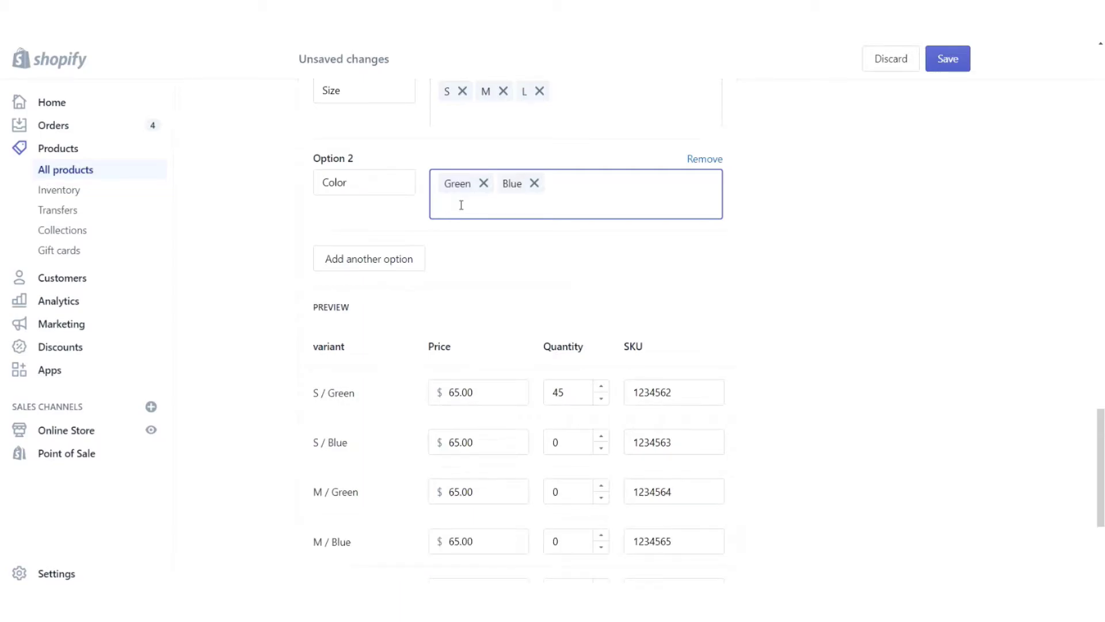
pyautogui.click(880, 259)
pyautogui.scroll(-2, 881, 261)
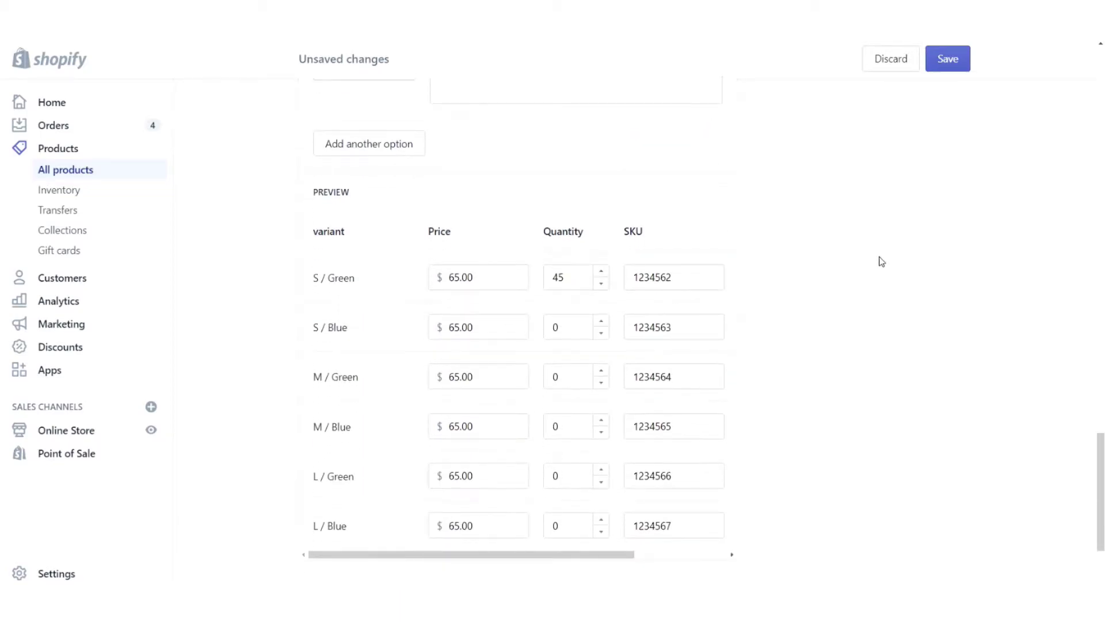
pyautogui.scroll(3, 881, 260)
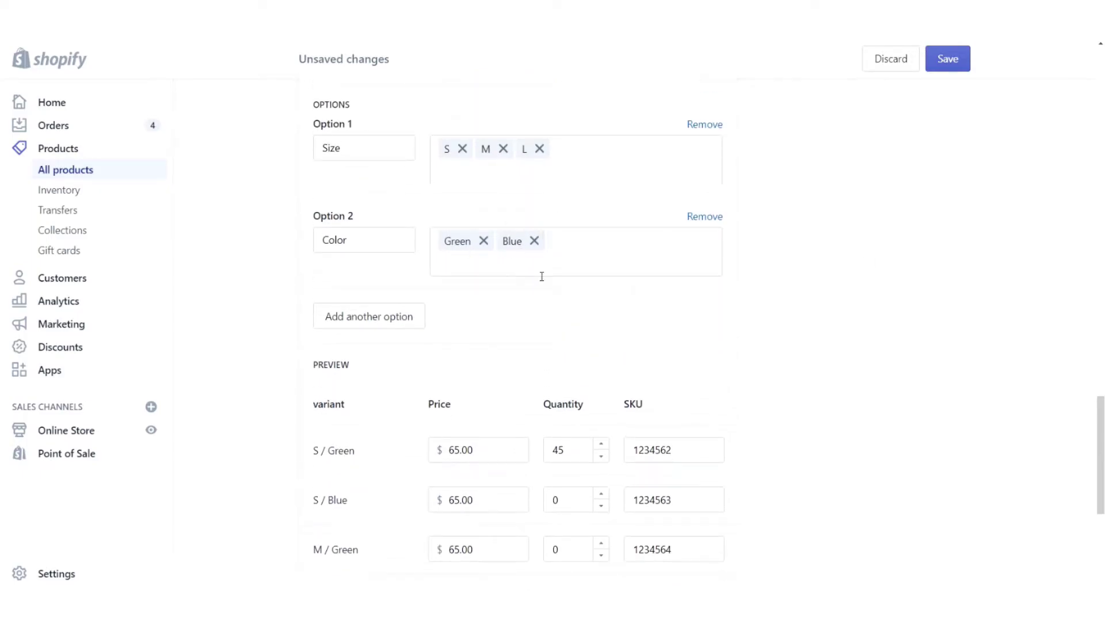
pyautogui.scroll(-3, 816, 248)
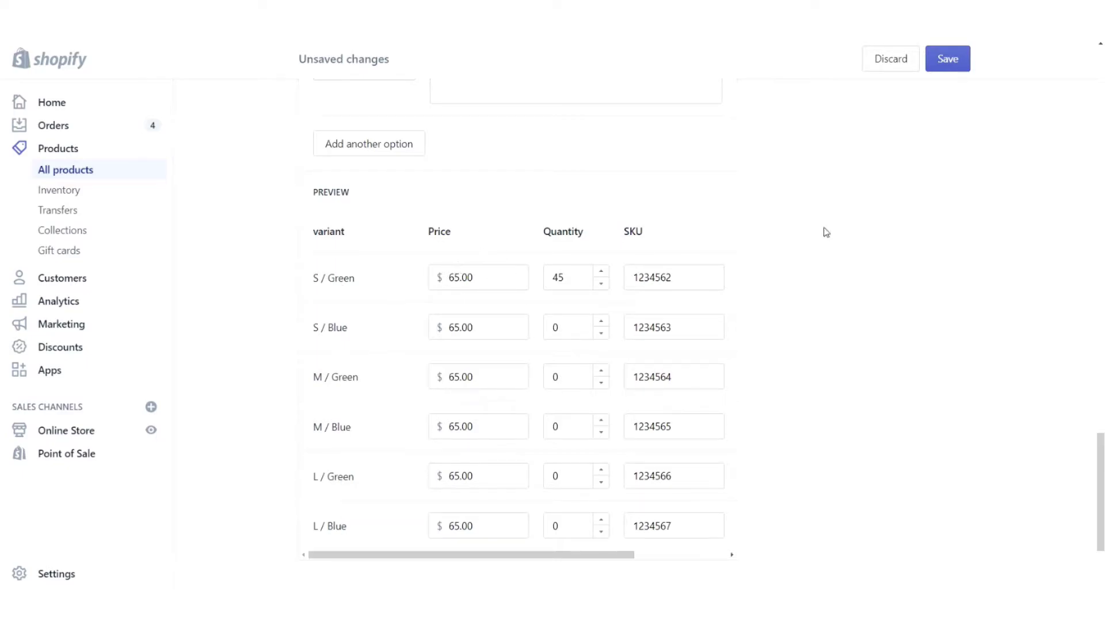
# Step: Save the product, then check the storefront Size (S) and Color (Green) choices before closing the preview
pyautogui.click(950, 61)
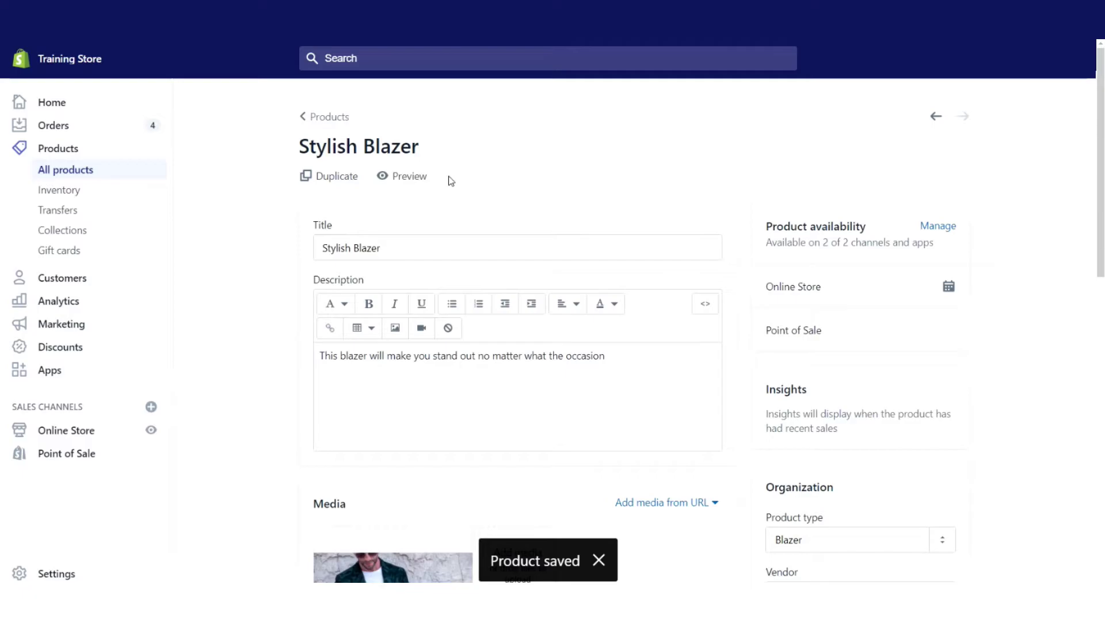
pyautogui.click(409, 178)
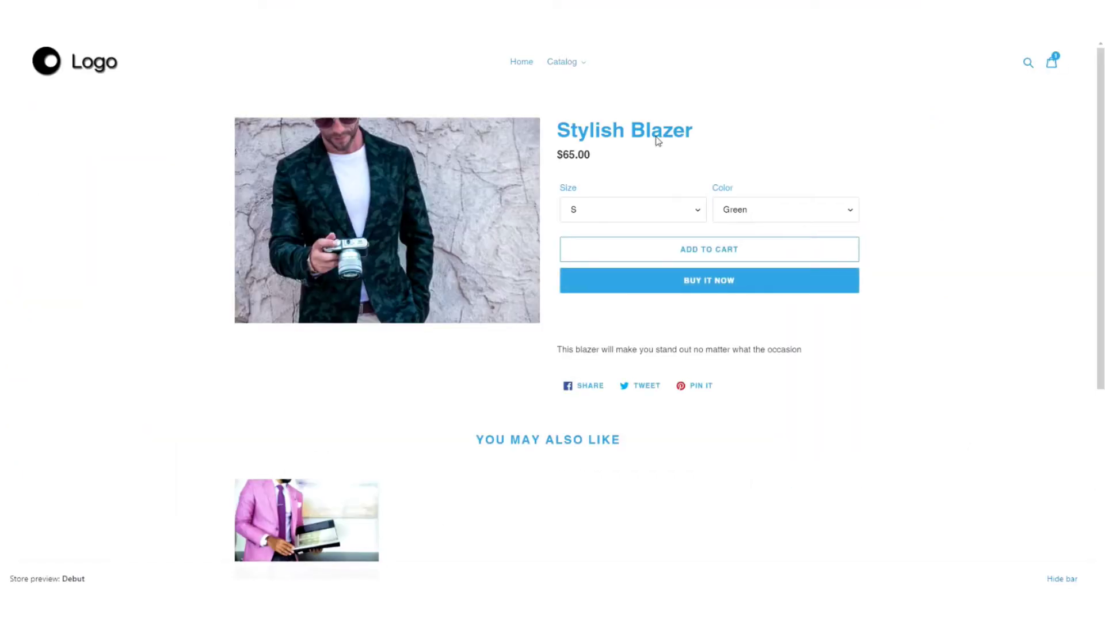
pyautogui.click(697, 212)
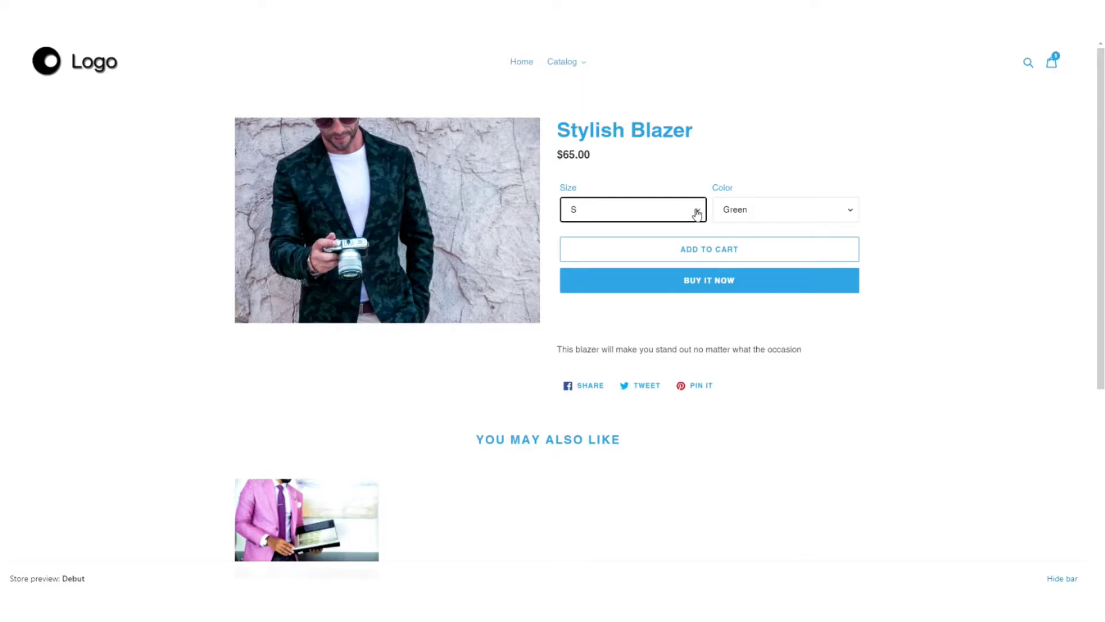
pyautogui.click(669, 144)
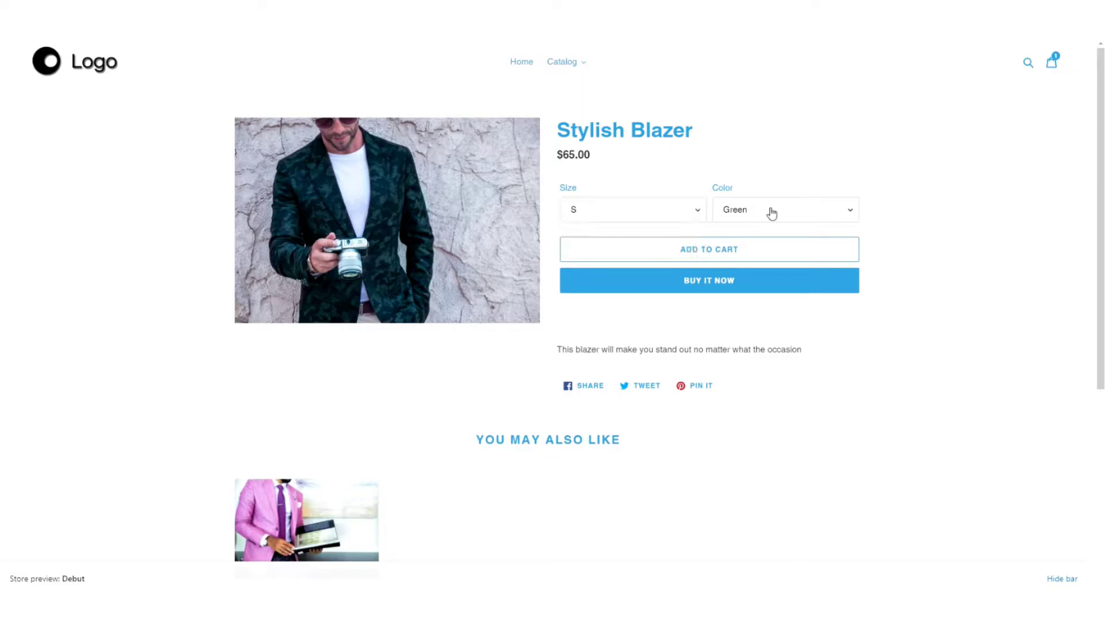
pyautogui.click(772, 213)
pyautogui.click(745, 159)
pyautogui.hotkey('ctrl', 'w')
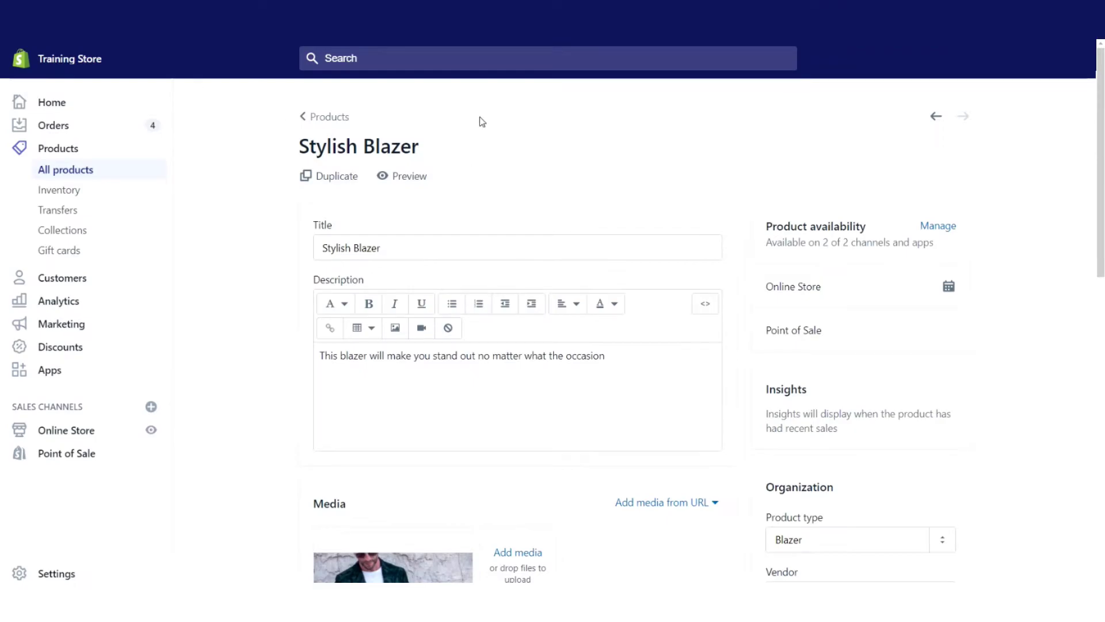
# Step: Upload the blue blazer photo to the product media and view it as the storefront's second image
pyautogui.scroll(-4, 483, 122)
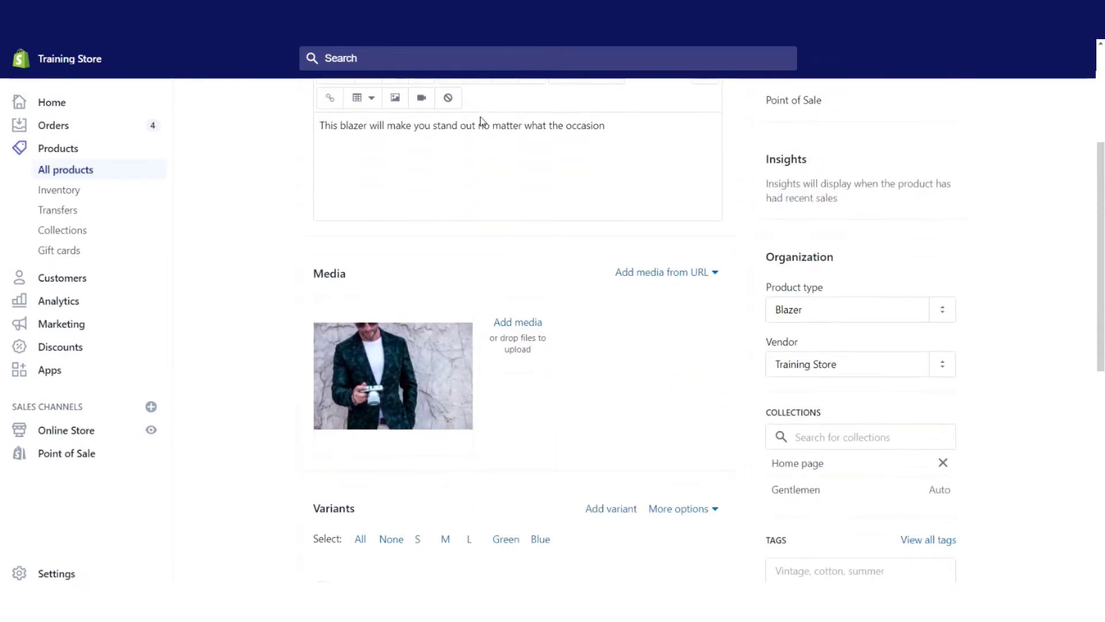
pyautogui.click(516, 324)
pyautogui.click(145, 104)
pyautogui.click(455, 288)
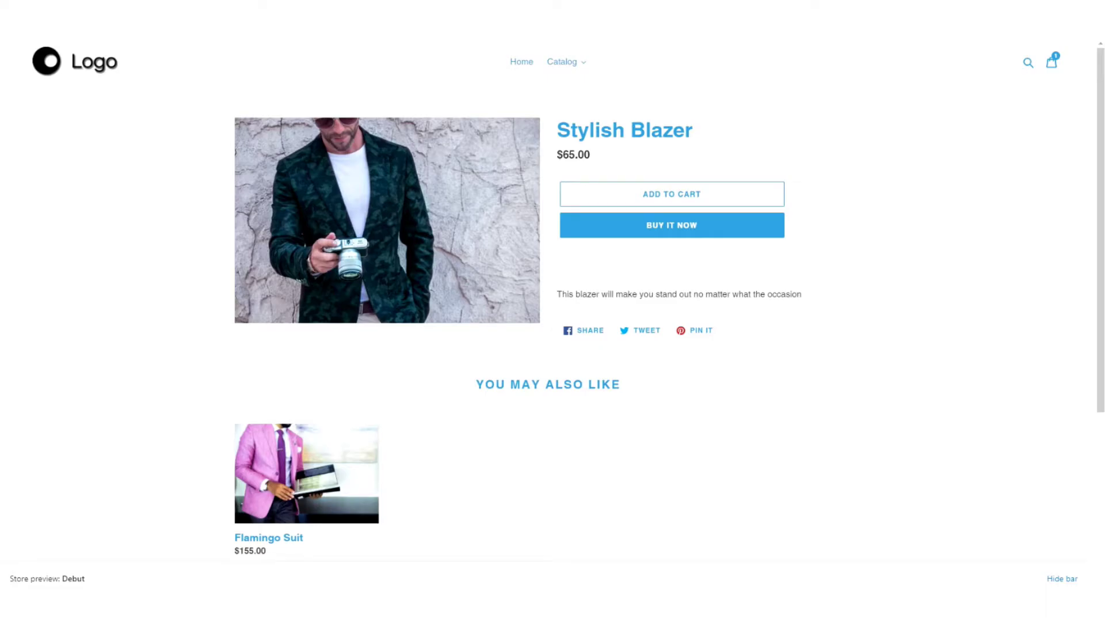
pyautogui.press('F5')
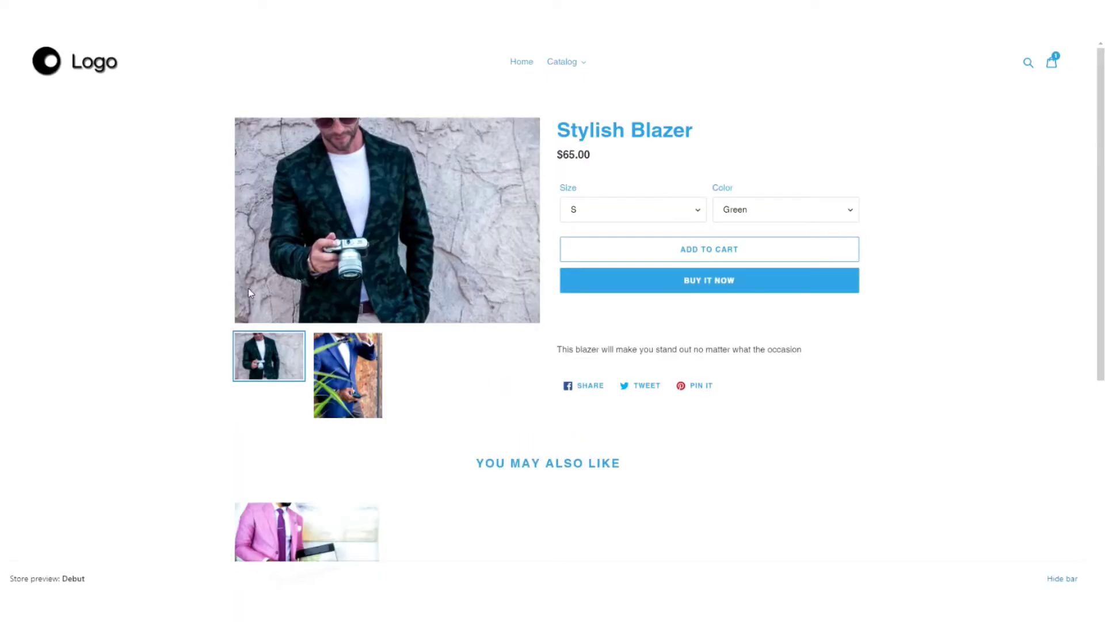
pyautogui.click(345, 371)
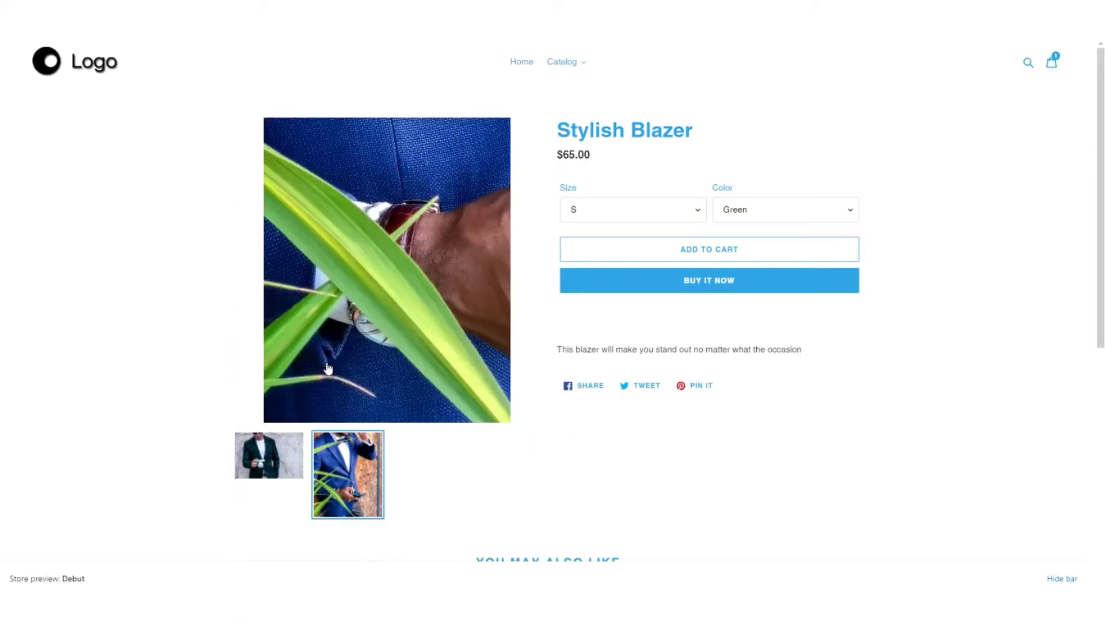
# Step: Check the storefront Color choices, then return to the admin's six-variant list
pyautogui.hotkey('ctrl', 'Tab')
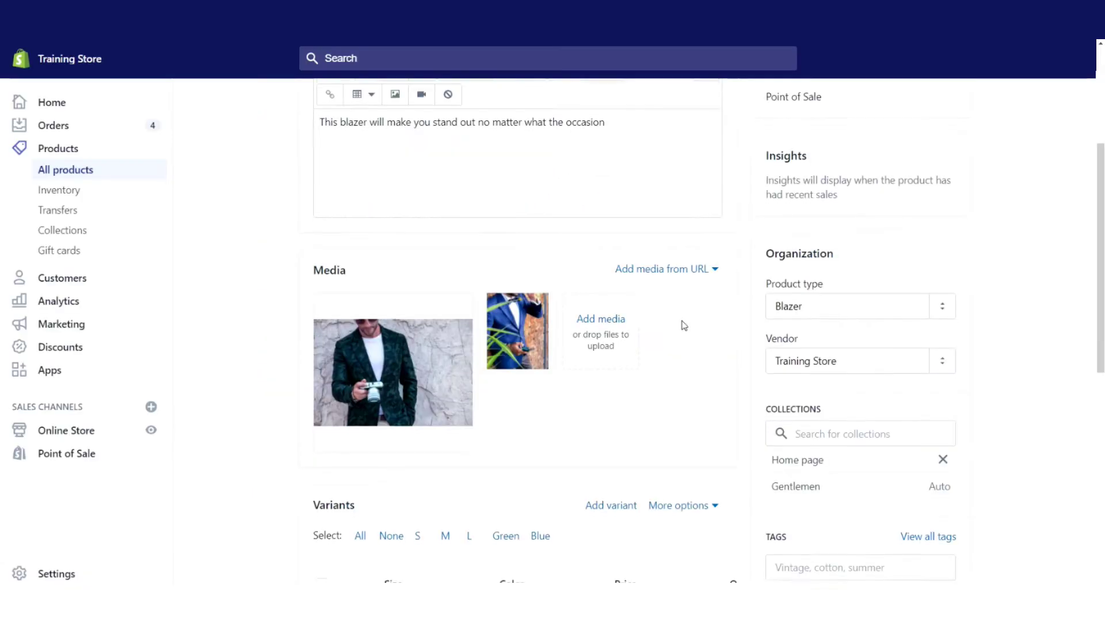
pyautogui.scroll(-6, 683, 323)
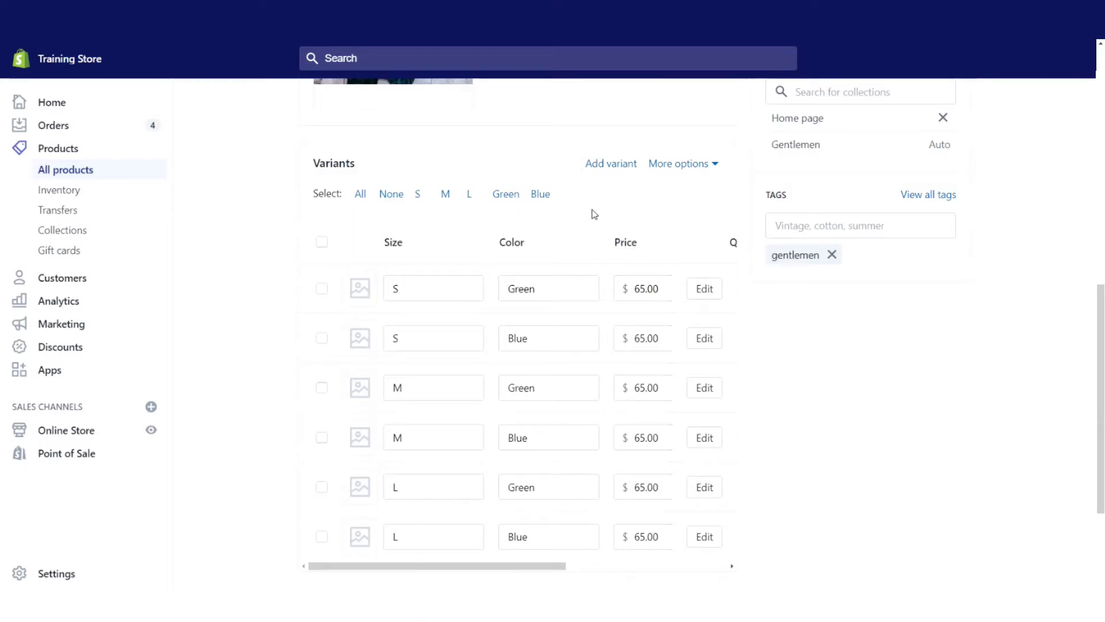
pyautogui.hotkey('ctrl', 'Tab')
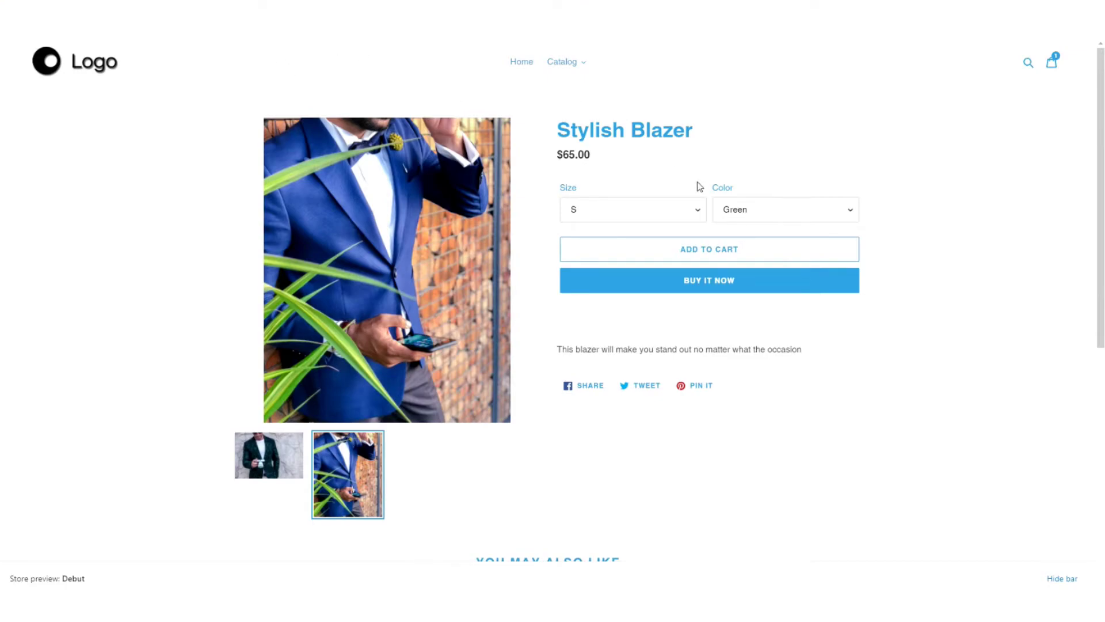
pyautogui.click(769, 209)
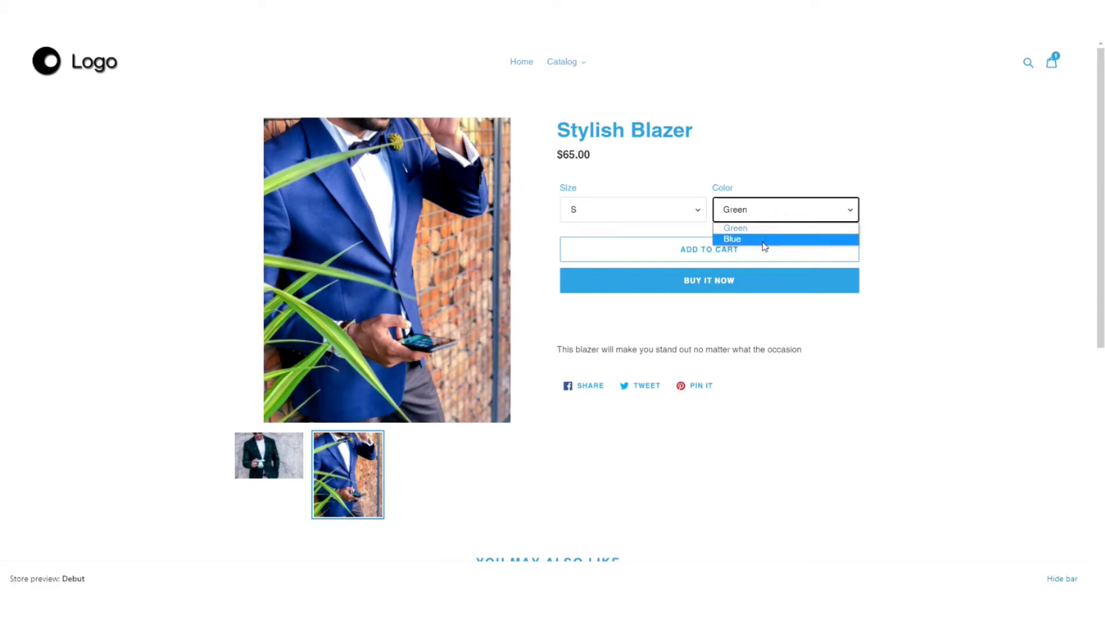
pyautogui.hotkey('ctrl', 'Tab')
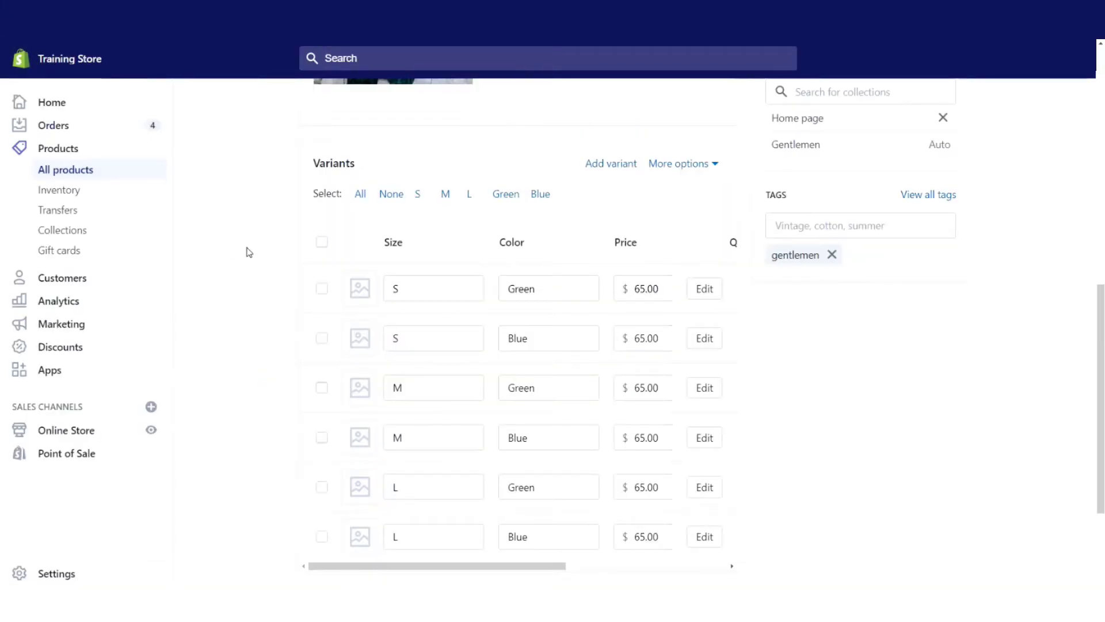
# Step: Assign the green camo blazer photo to the S, M and L Green variants
pyautogui.click(506, 196)
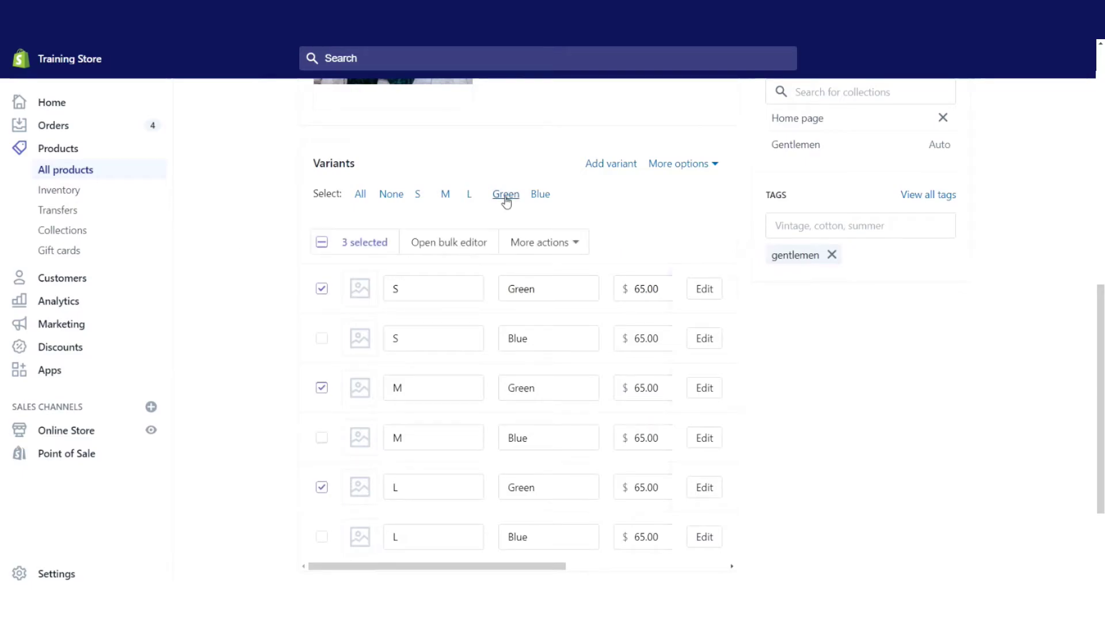
pyautogui.click(551, 248)
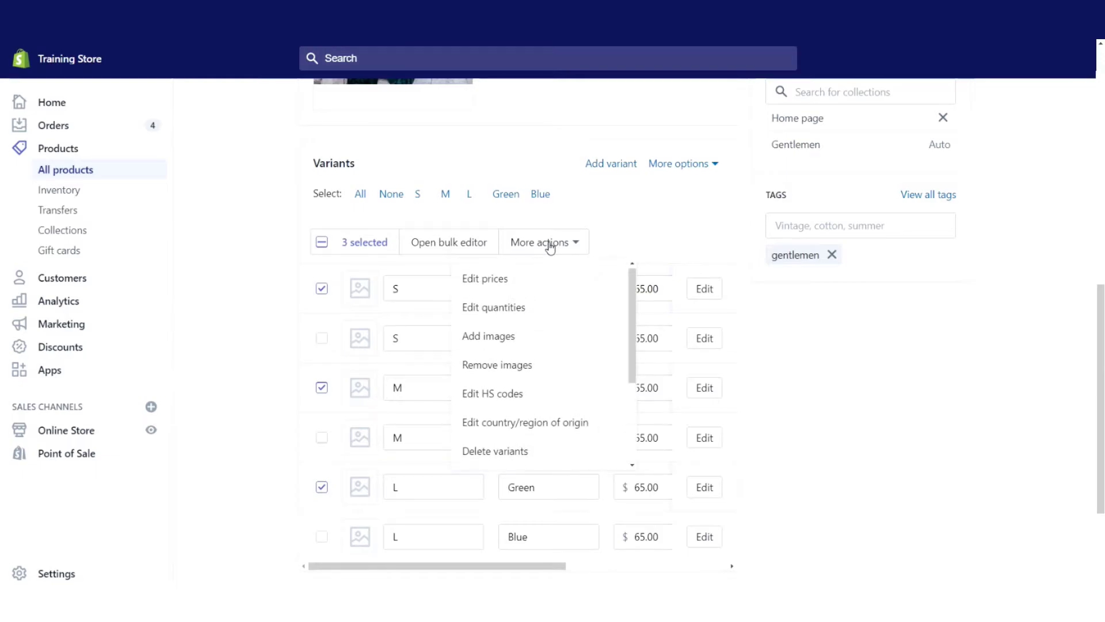
pyautogui.click(514, 343)
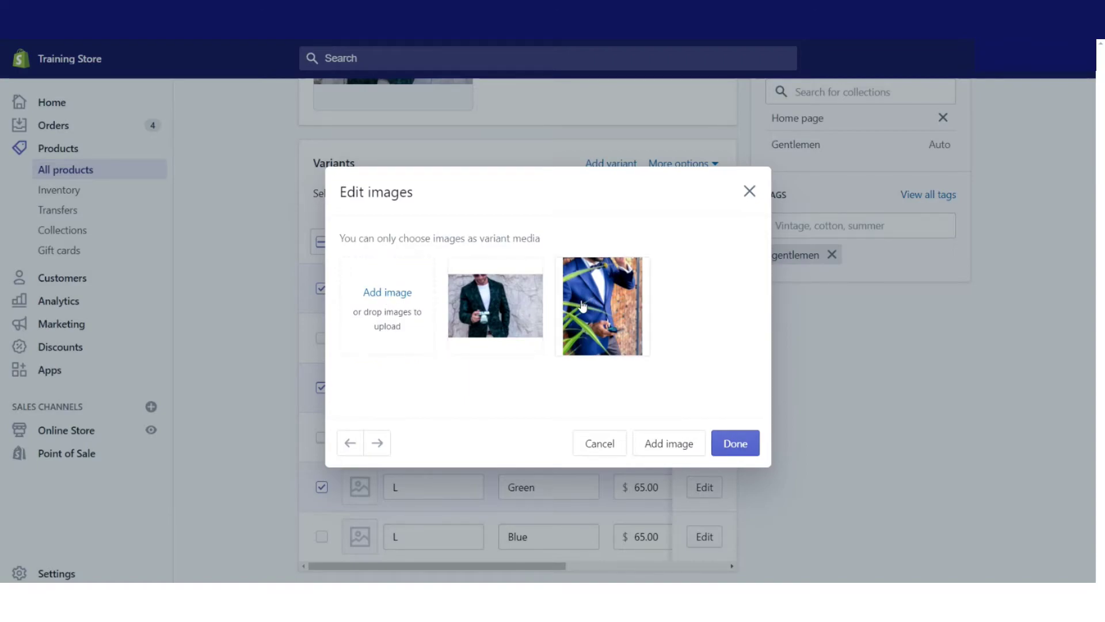
pyautogui.click(509, 305)
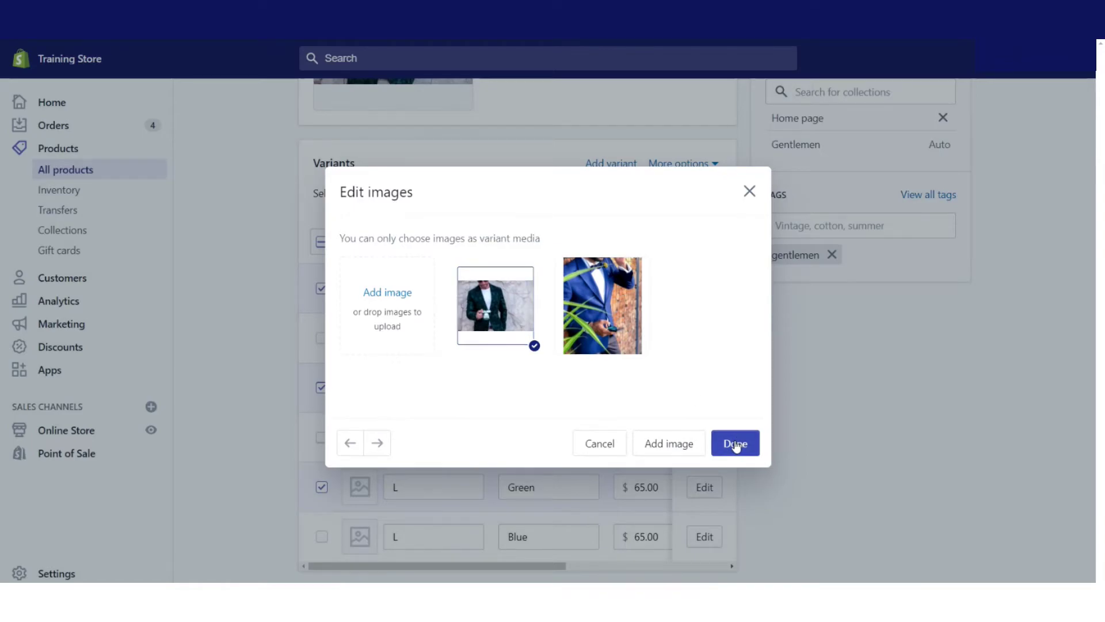
pyautogui.click(736, 443)
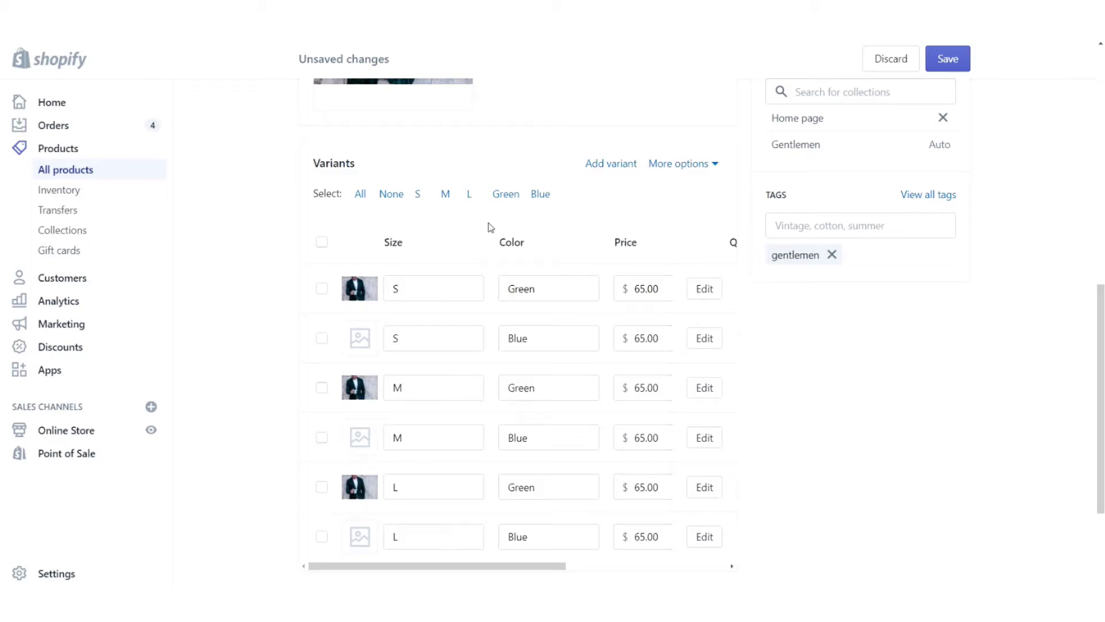
# Step: Assign the blue blazer photo to the three Blue variants and save the product
pyautogui.click(541, 194)
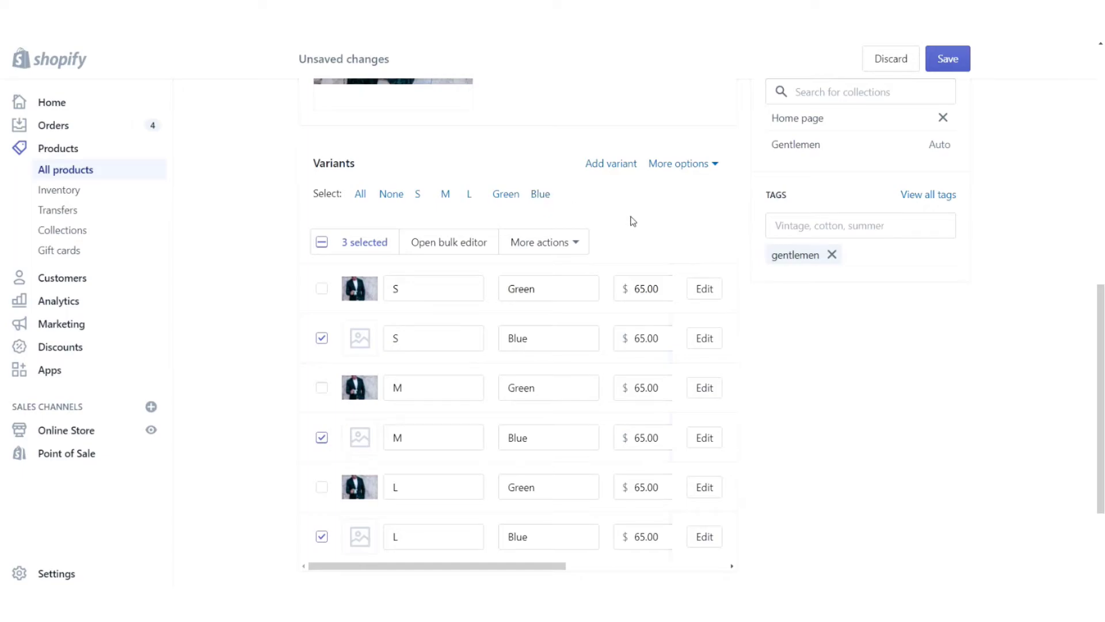
pyautogui.click(563, 249)
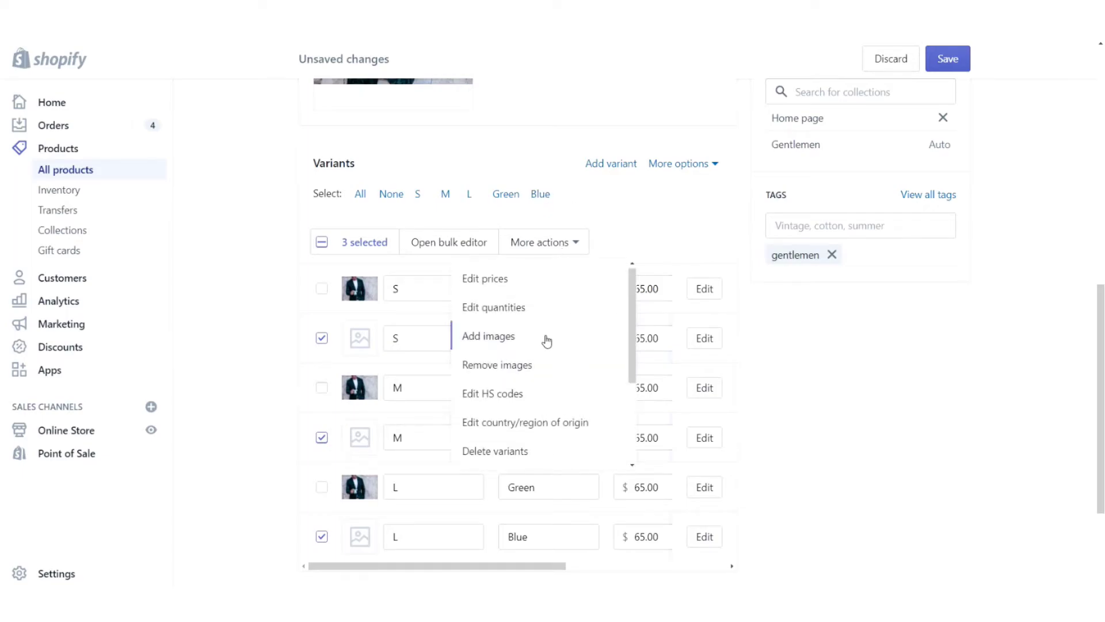
pyautogui.click(546, 336)
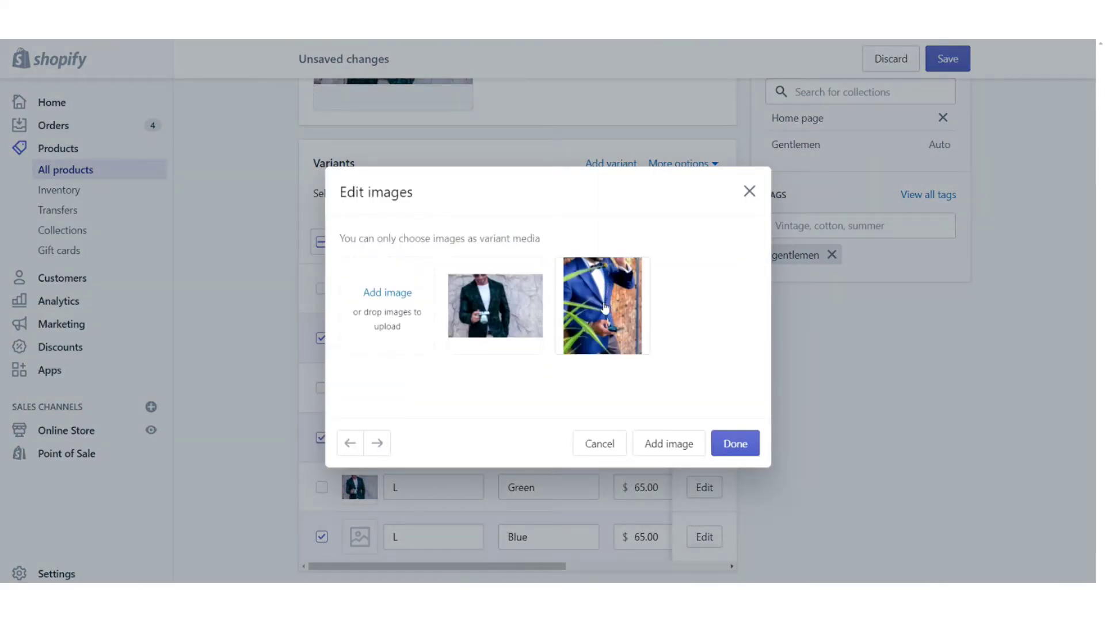
pyautogui.click(603, 308)
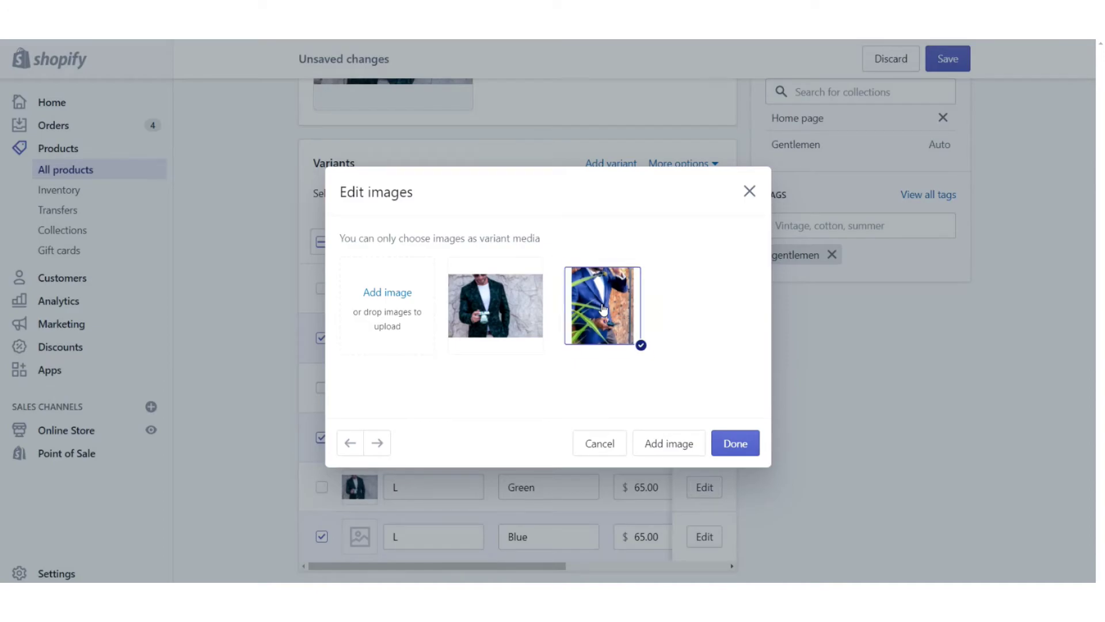
pyautogui.click(738, 447)
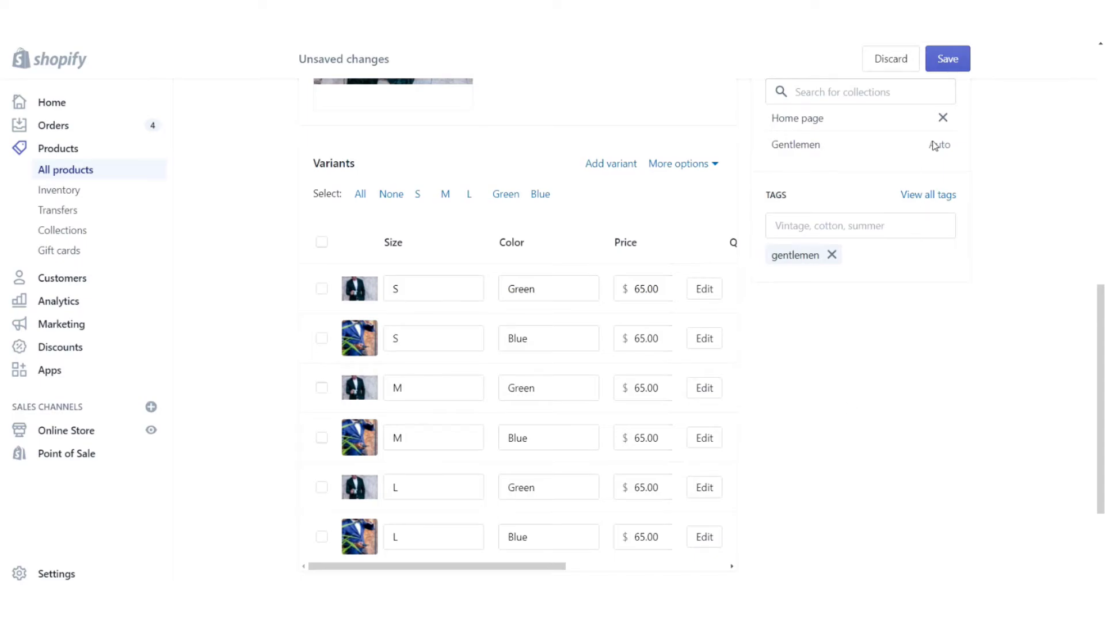
pyautogui.click(952, 66)
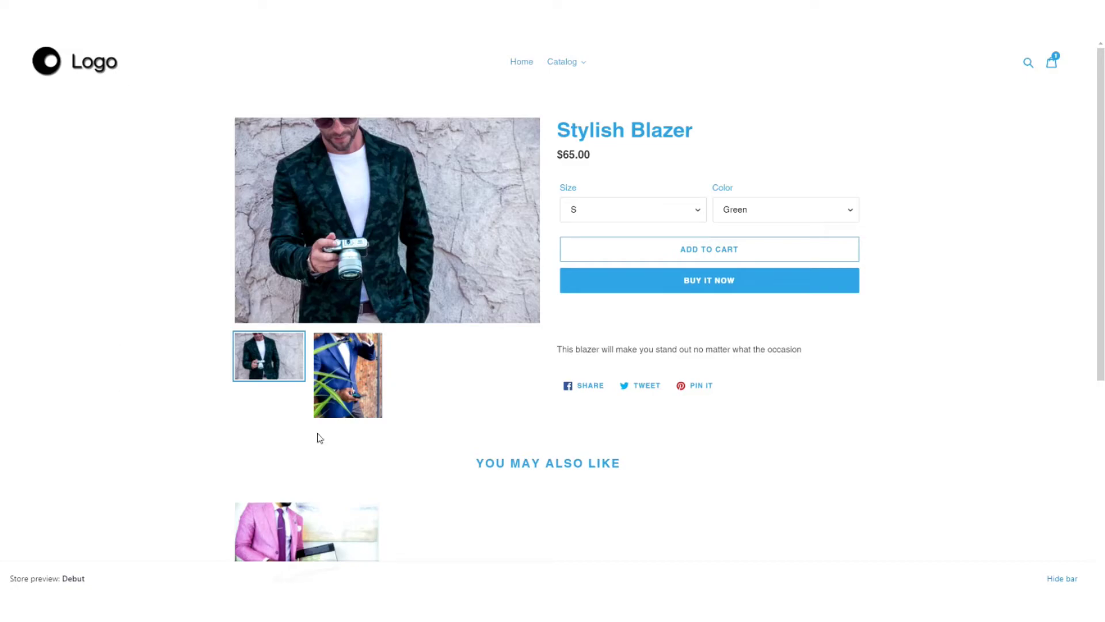
# Step: Choose Blue on the storefront to confirm the blue photo appears, then close the preview
pyautogui.click(818, 219)
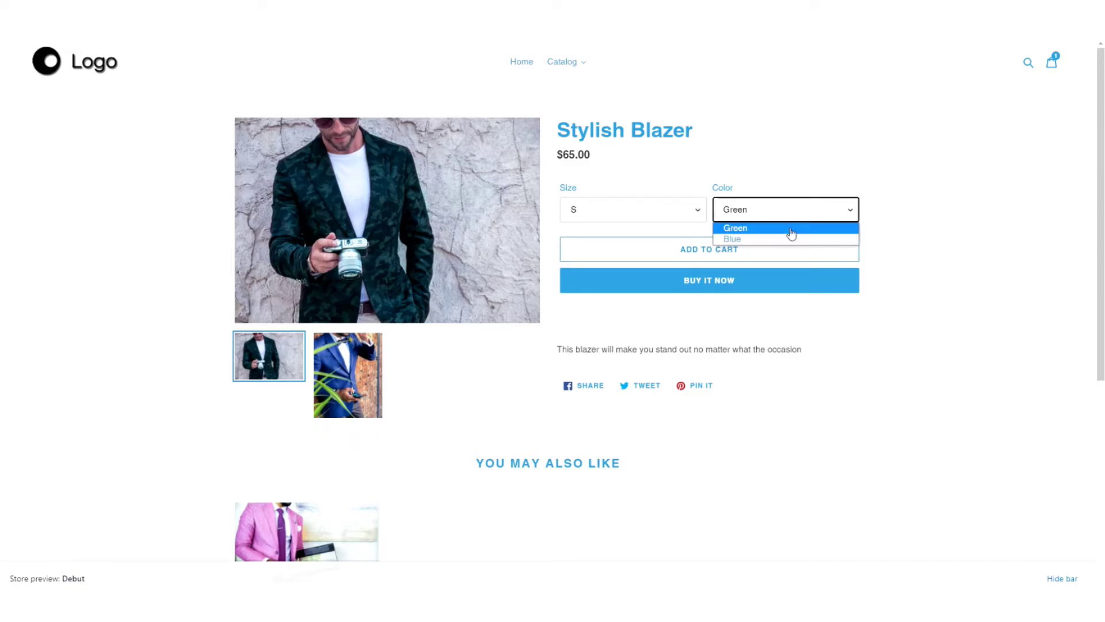
pyautogui.click(760, 247)
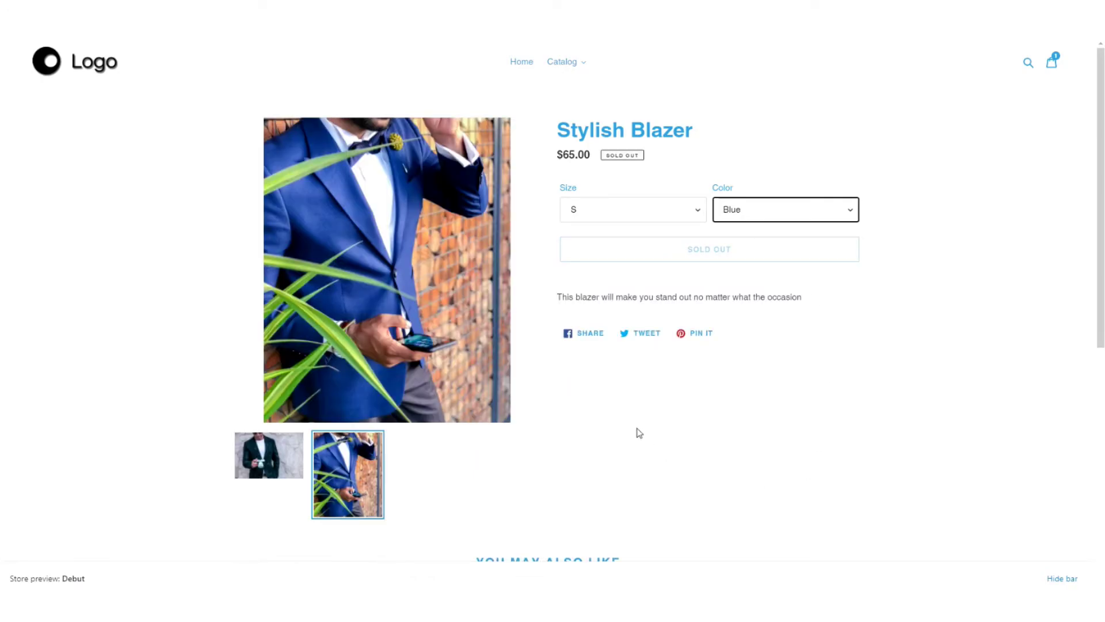
pyautogui.click(625, 403)
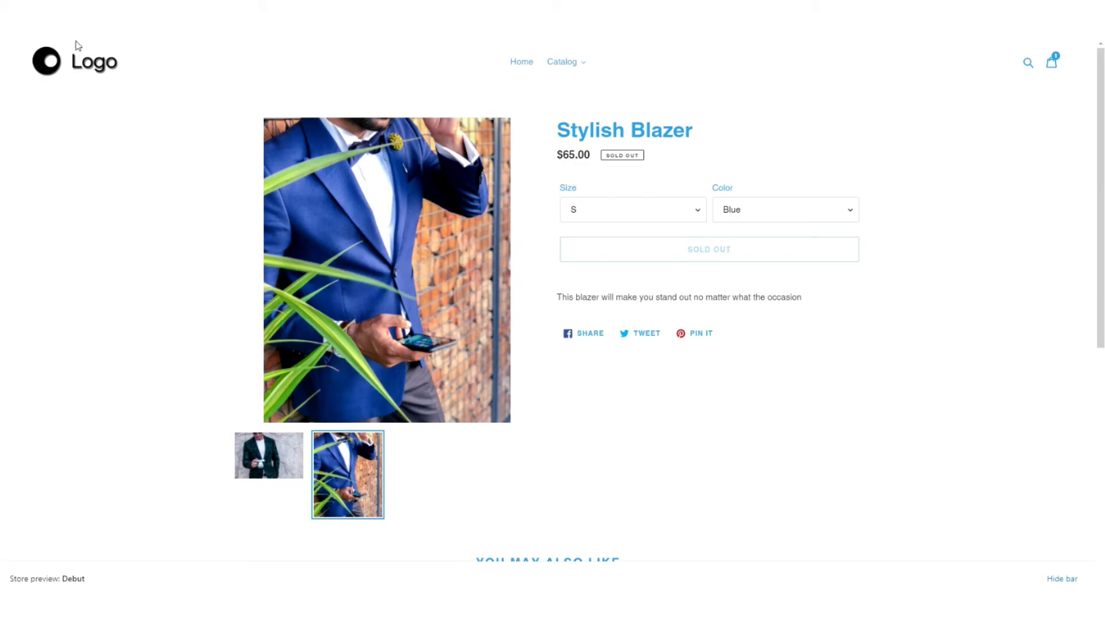
pyautogui.hotkey('ctrl', 'w')
# Step: Enter a quantity of 45 for each of the six Stylish Blazer variants
pyautogui.scroll(-10, 481, 280)
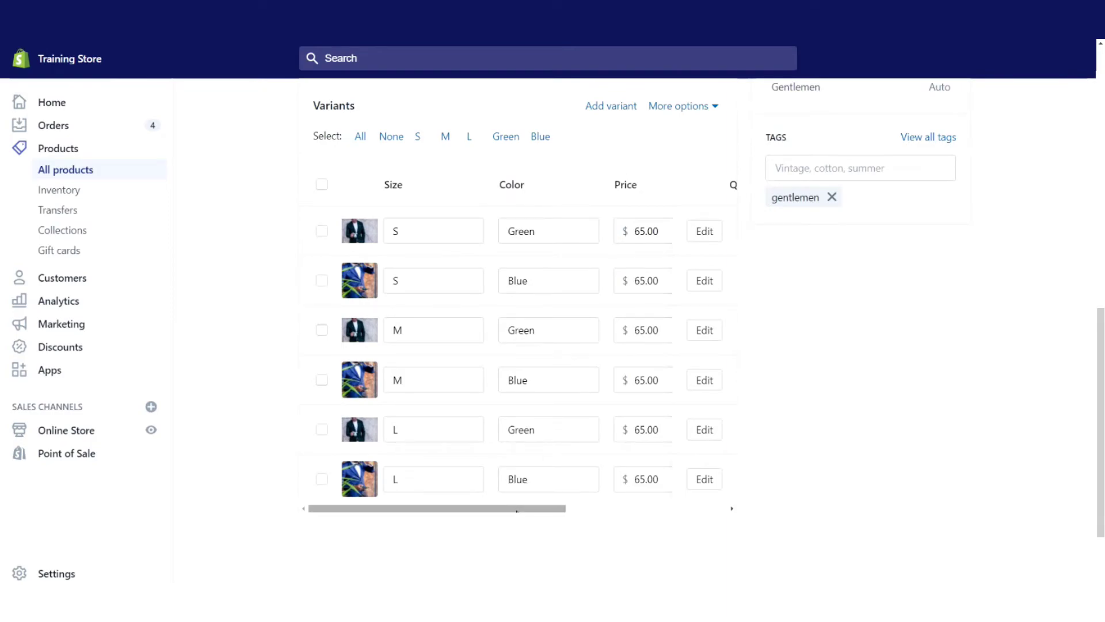
pyautogui.hscroll(5, 517, 510)
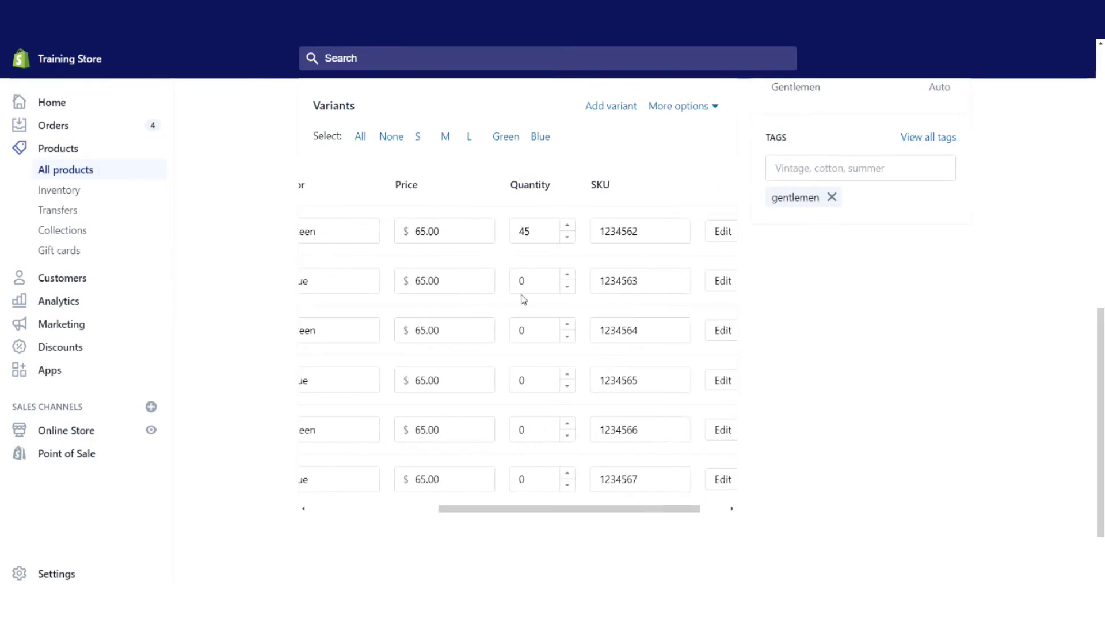
pyautogui.hscroll(2, 541, 508)
pyautogui.hscroll(-3, 563, 507)
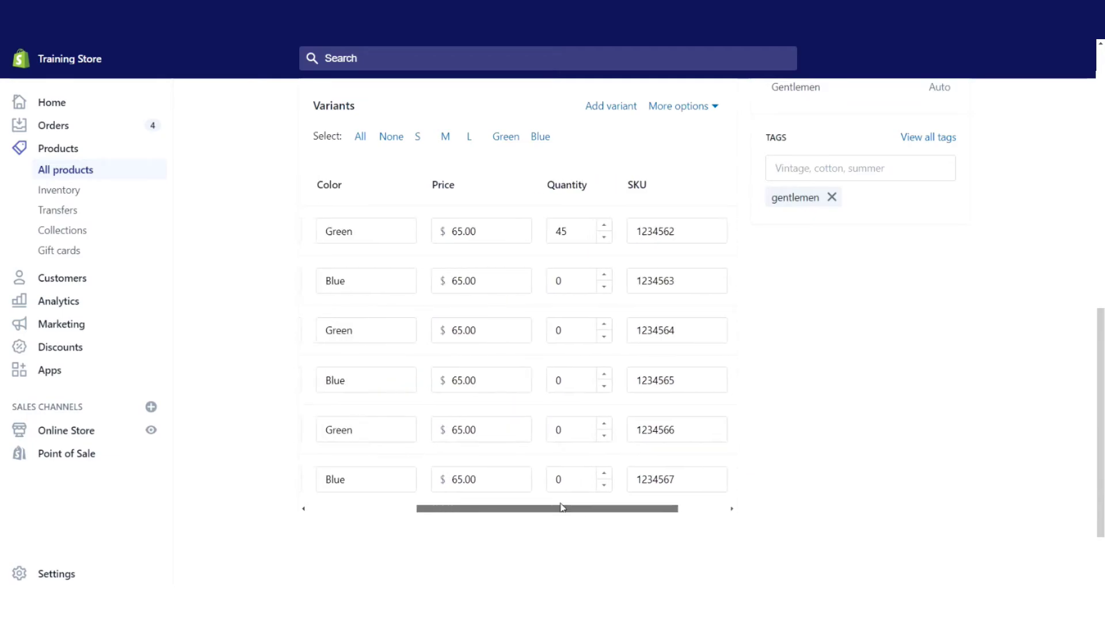
pyautogui.moveTo(563, 507); pyautogui.dragTo(604, 486)
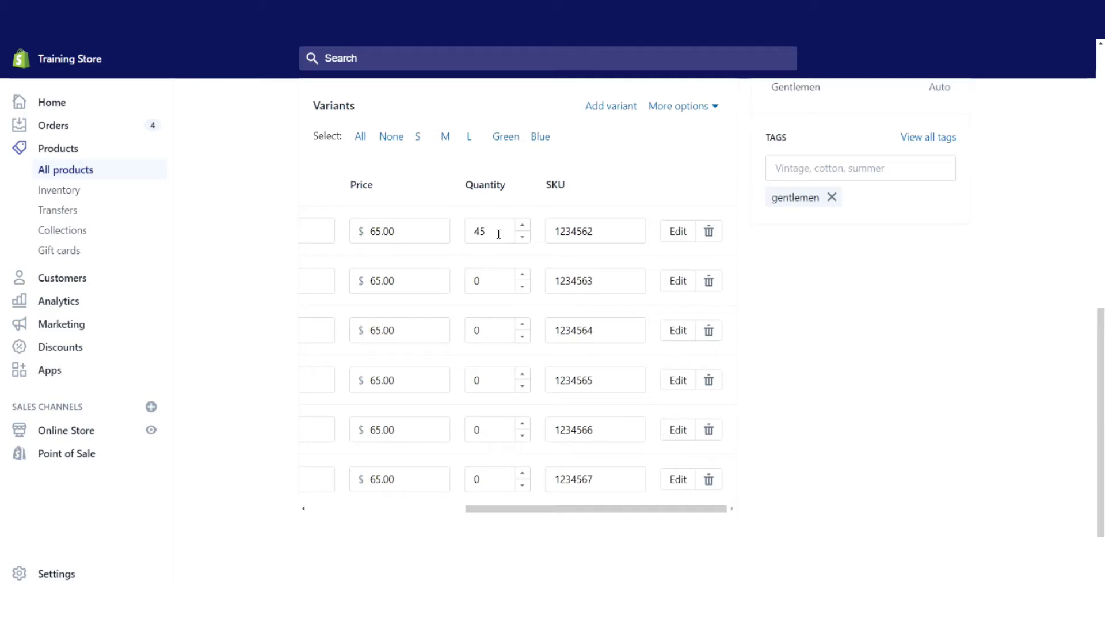
pyautogui.moveTo(498, 233); pyautogui.dragTo(467, 236)
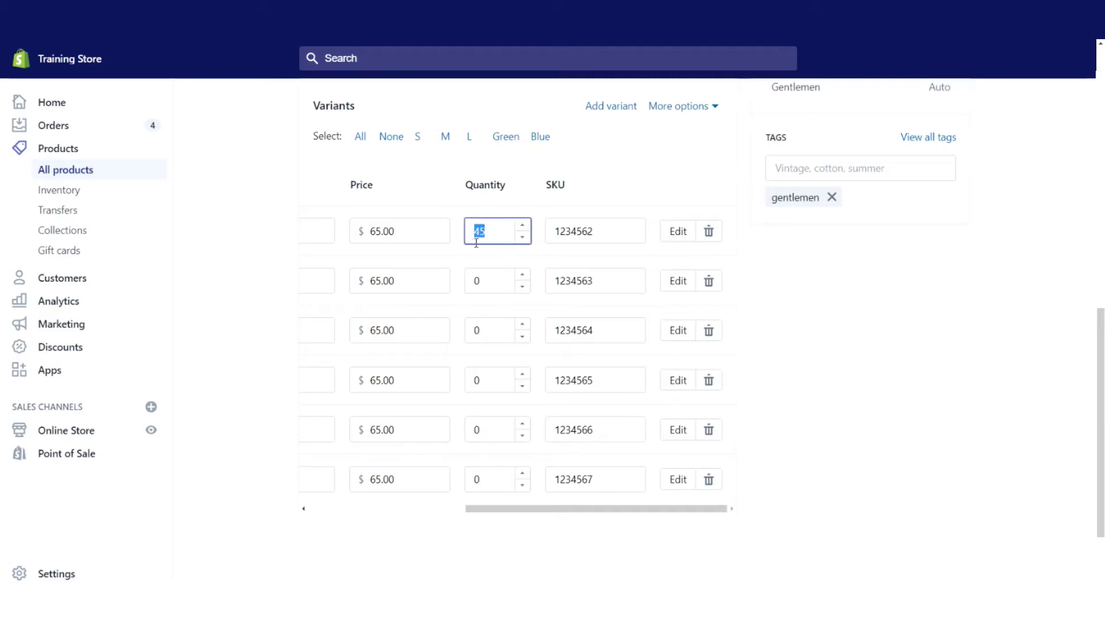
pyautogui.moveTo(495, 280); pyautogui.dragTo(450, 281)
pyautogui.write('45')
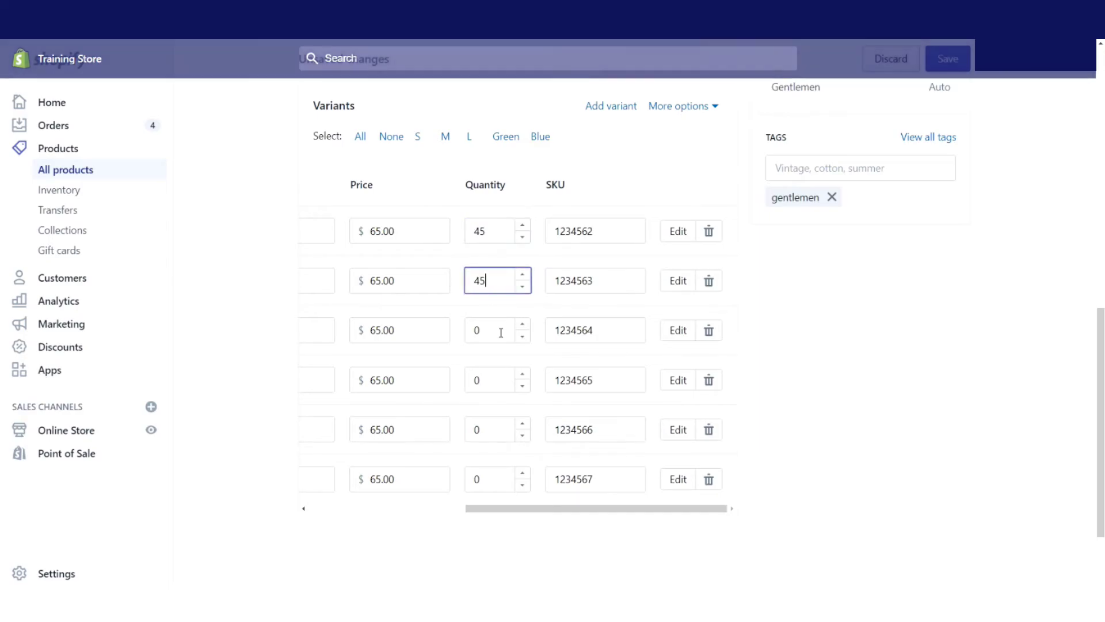
pyautogui.moveTo(500, 331); pyautogui.dragTo(413, 326)
pyautogui.write('45')
pyautogui.moveTo(485, 381); pyautogui.dragTo(449, 380)
pyautogui.write('45')
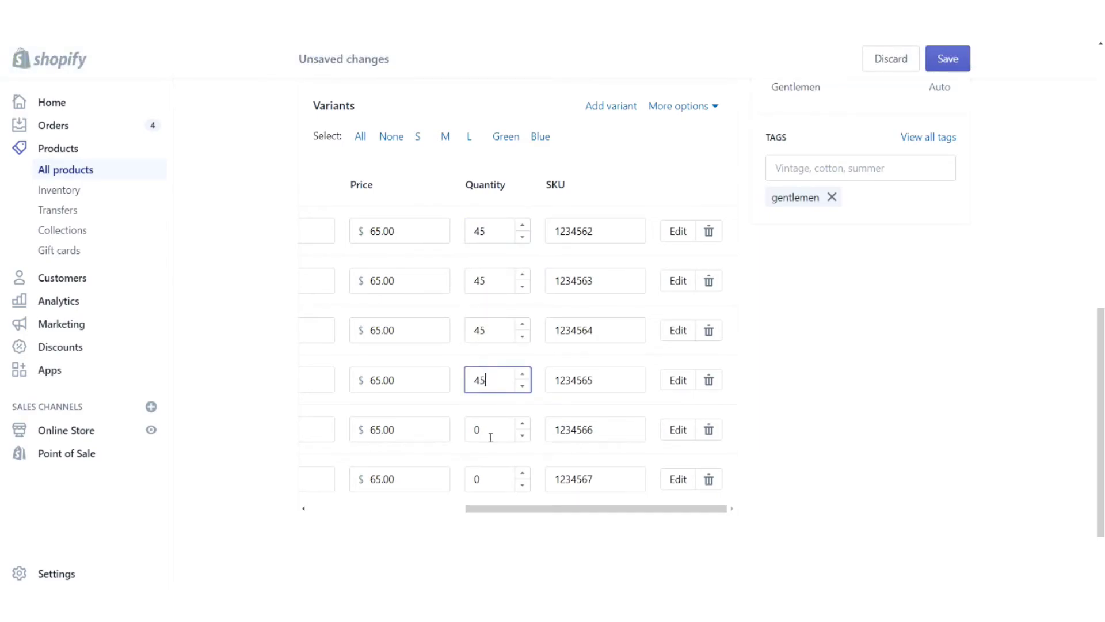
pyautogui.moveTo(490, 432); pyautogui.dragTo(451, 427)
pyautogui.write('45')
pyautogui.moveTo(501, 476); pyautogui.dragTo(443, 475)
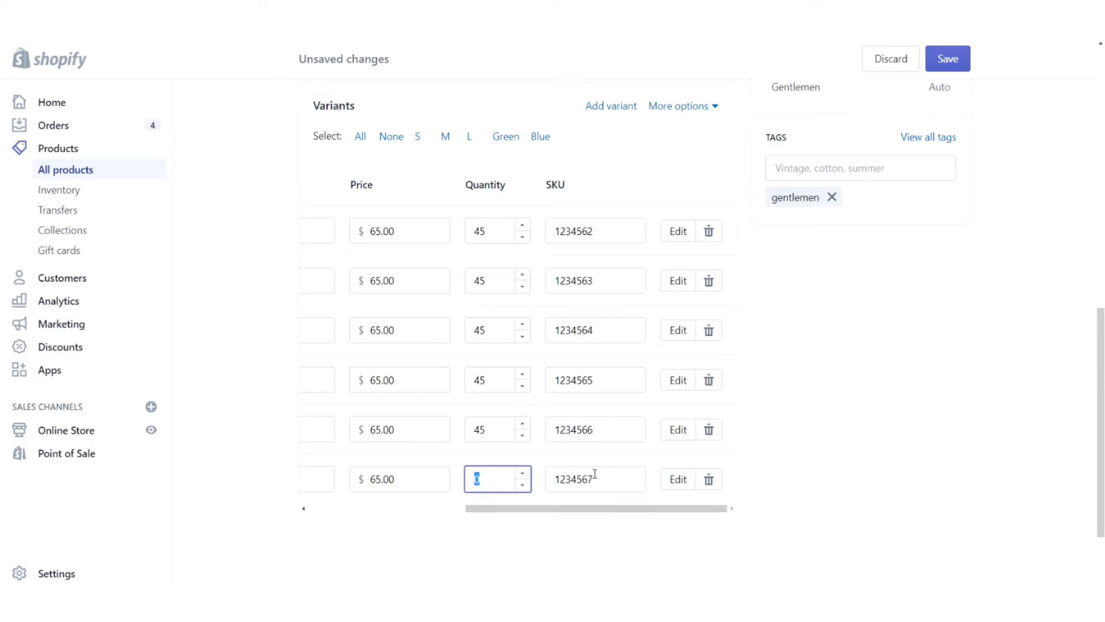
pyautogui.write('45')
pyautogui.click(845, 365)
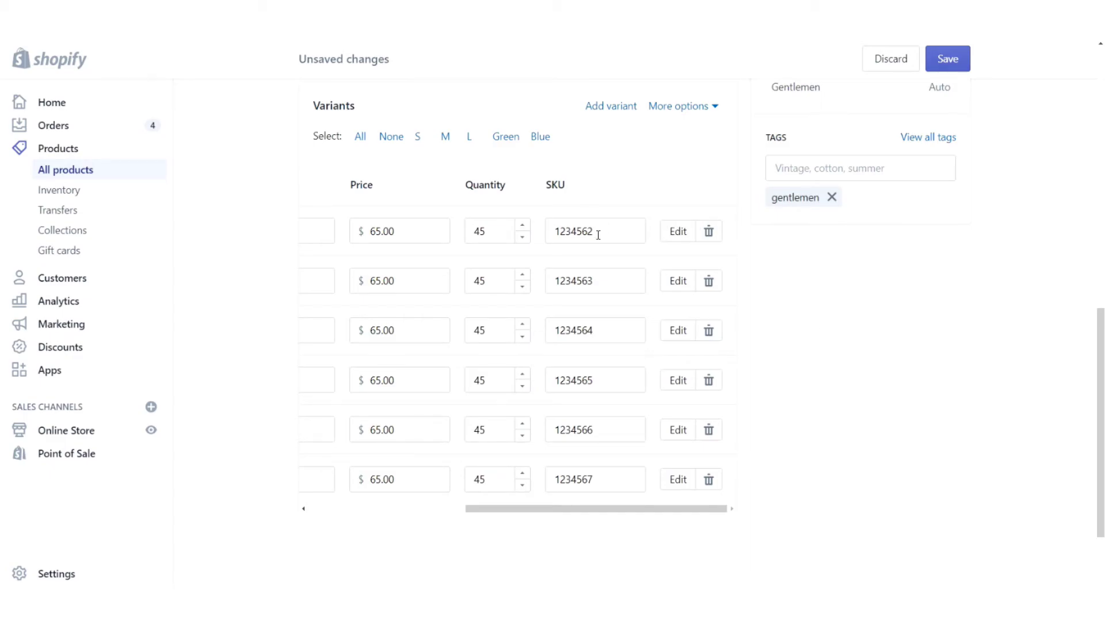
# Step: Save the stock of 45 for all six Stylish Blazer variants
pyautogui.scroll(10, 602, 235)
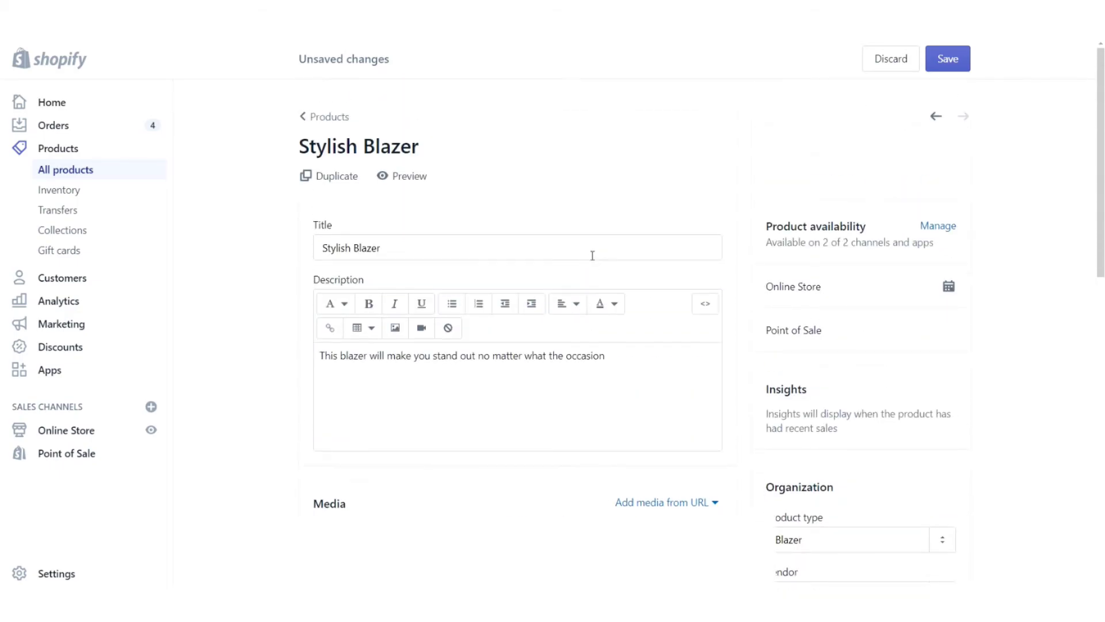
pyautogui.scroll(-5, 592, 259)
pyautogui.scroll(-7, 593, 256)
pyautogui.scroll(4, 598, 264)
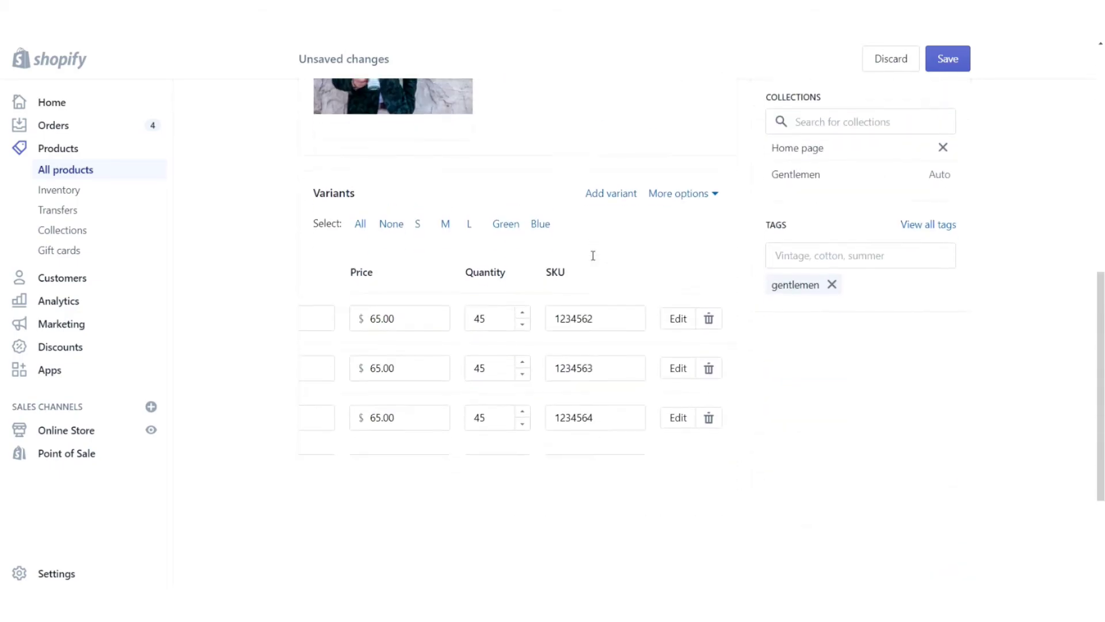
pyautogui.scroll(-2, 606, 270)
pyautogui.click(606, 231)
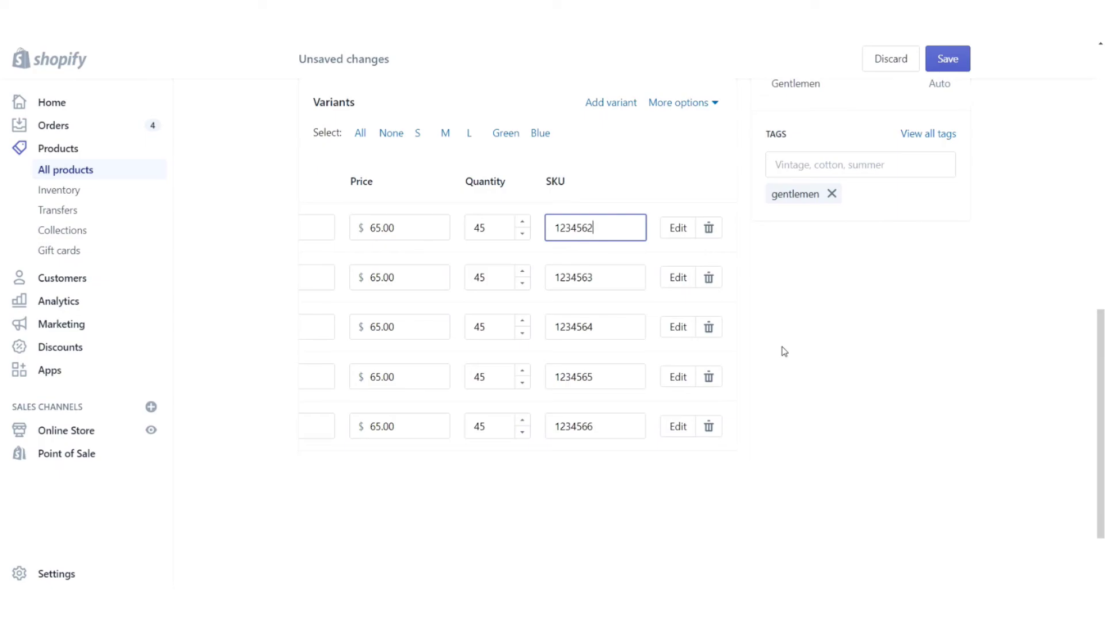
pyautogui.click(949, 64)
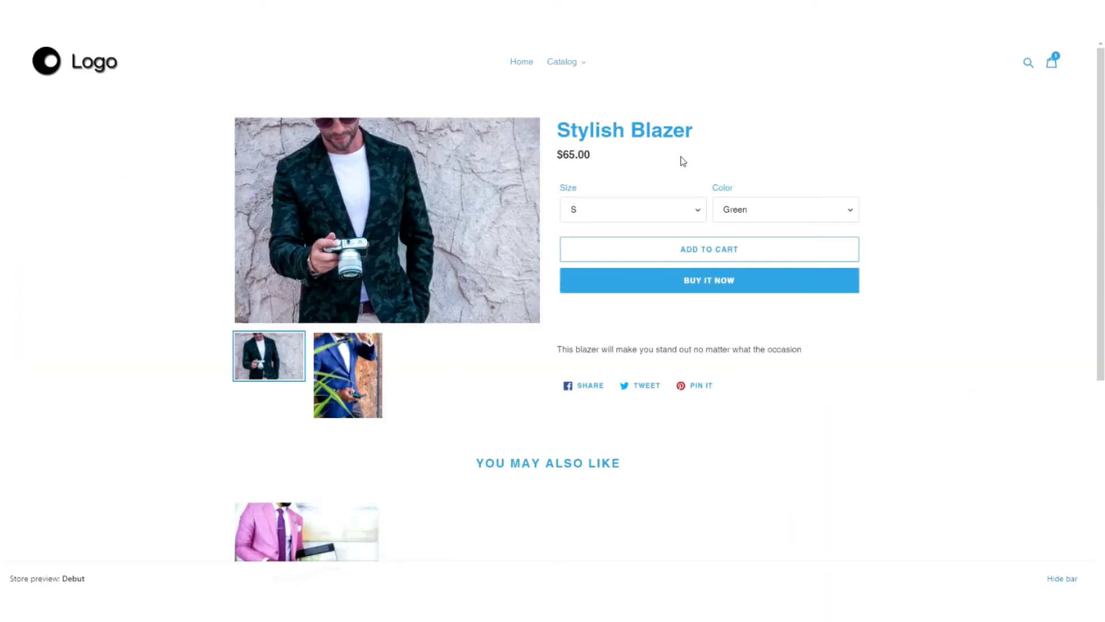
# Step: On the storefront, pick size M and colour Blue to show the blue blazer photo
pyautogui.click(695, 217)
pyautogui.click(614, 239)
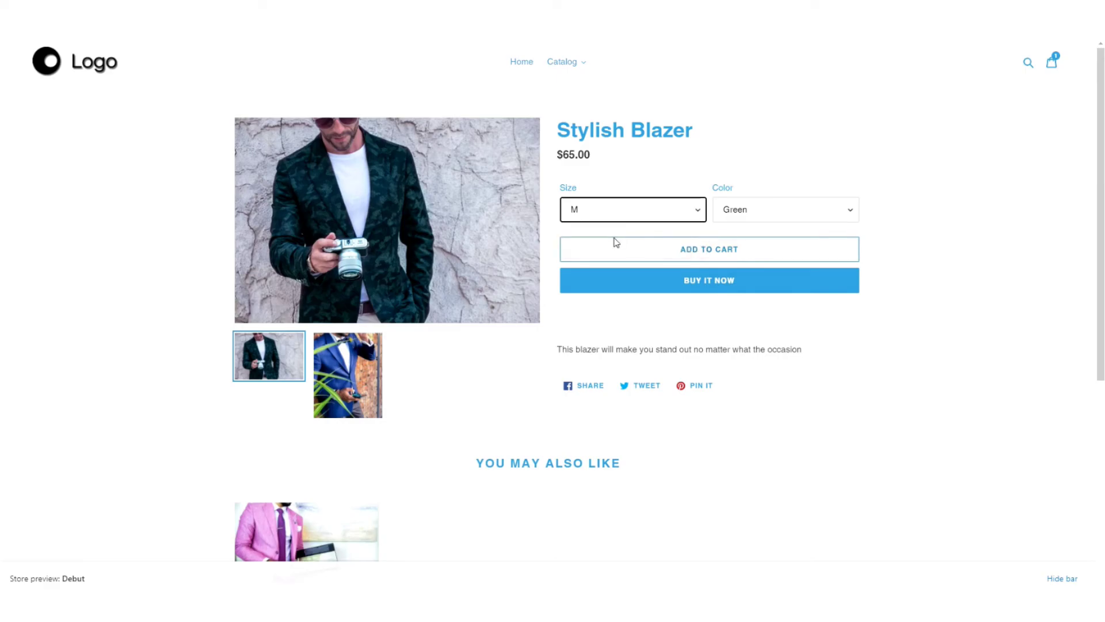
pyautogui.click(760, 213)
pyautogui.click(768, 239)
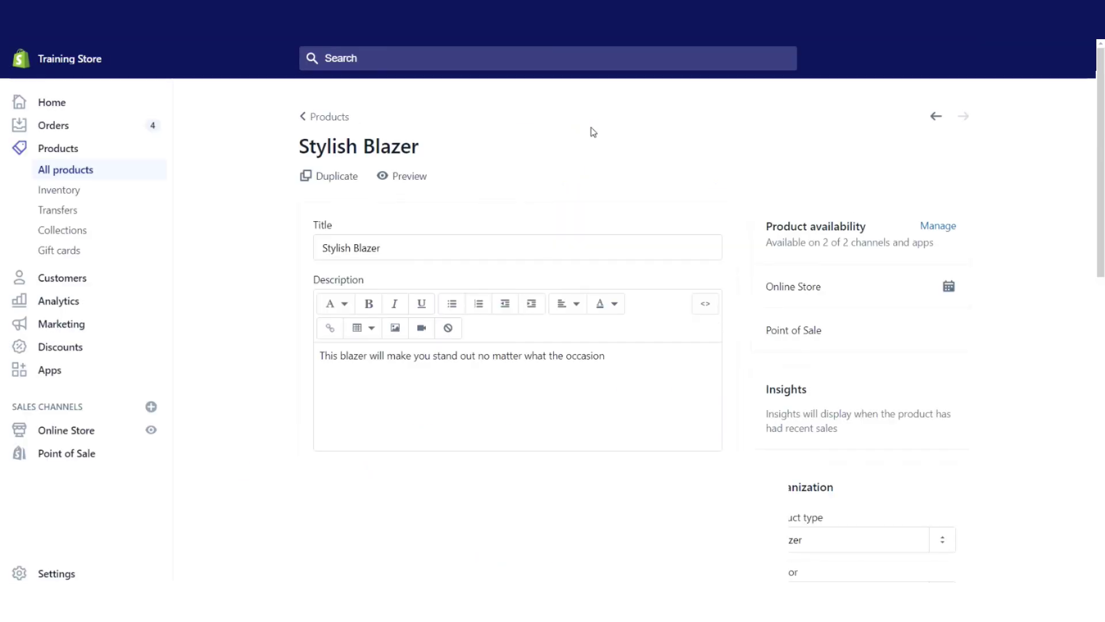
pyautogui.scroll(-15, 593, 131)
pyautogui.scroll(1, 595, 131)
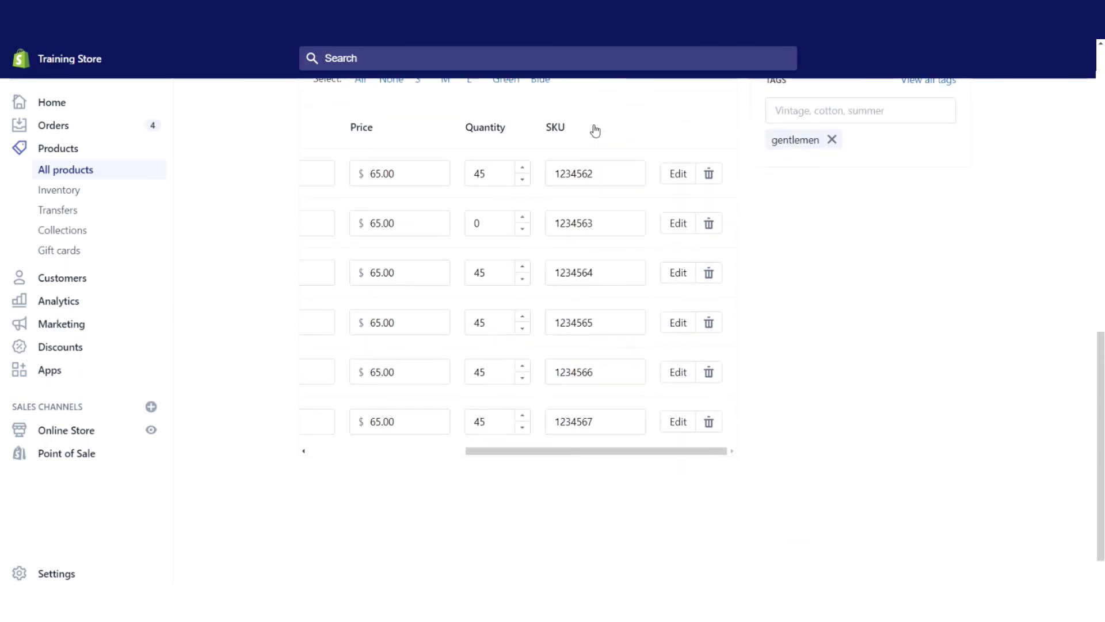
pyautogui.moveTo(624, 451); pyautogui.dragTo(470, 452)
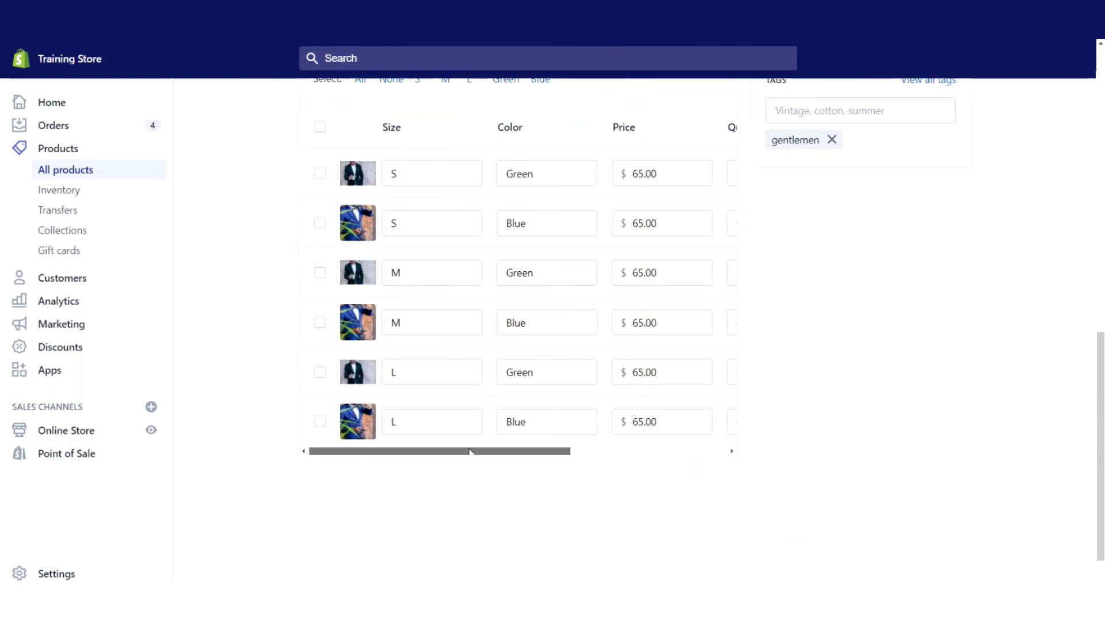
pyautogui.scroll(2, 826, 345)
pyautogui.scroll(3, 827, 328)
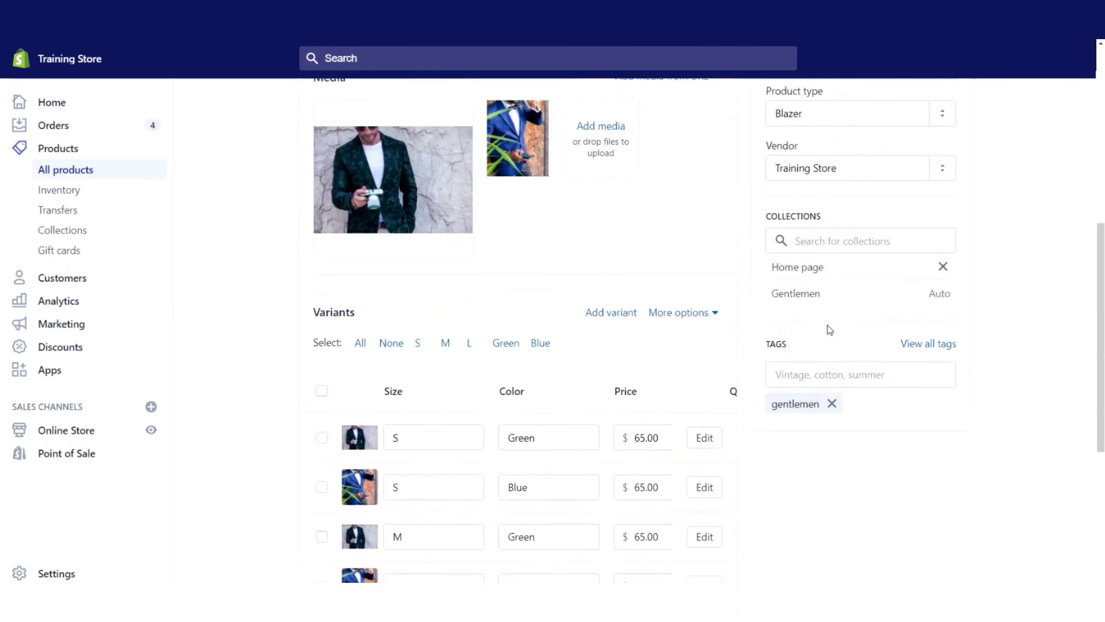
pyautogui.scroll(-1, 818, 498)
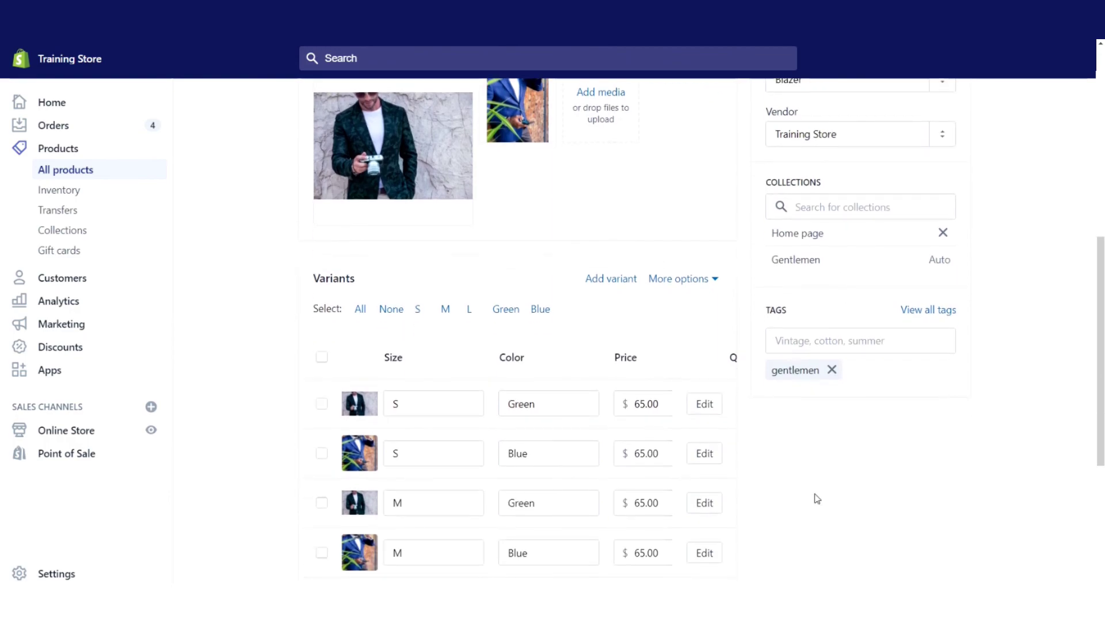